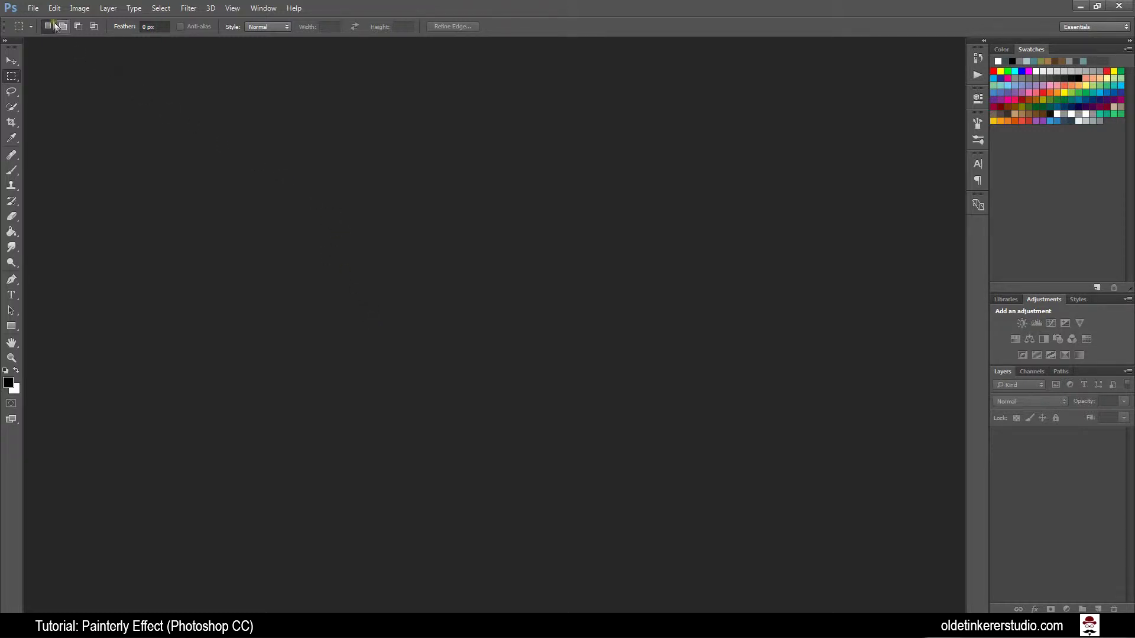
Step: Open Kilmaurs_Place_view_of_main_garden.JPG and confirm its mode is RGB Color, 8 Bits/Channel
click(30, 9)
click(42, 31)
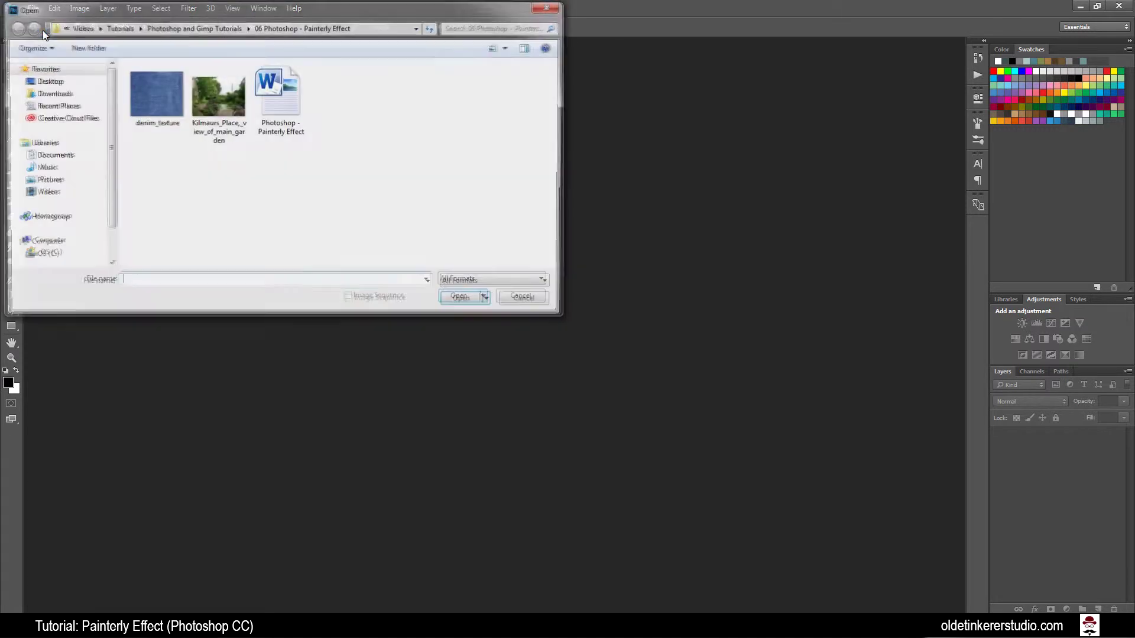
double_click(219, 127)
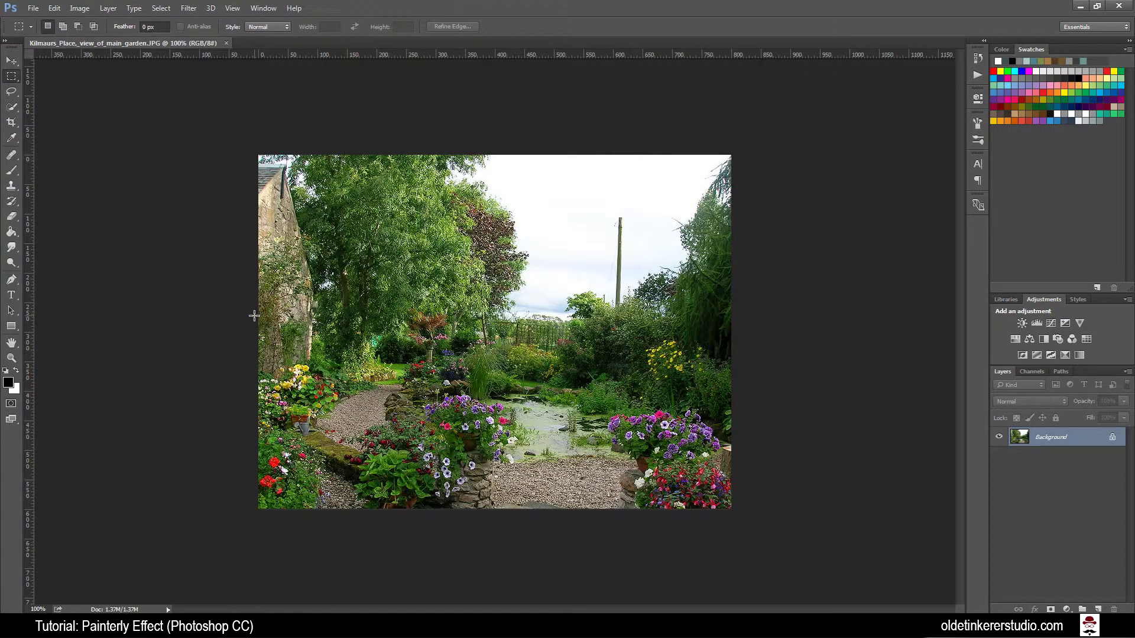
click(79, 9)
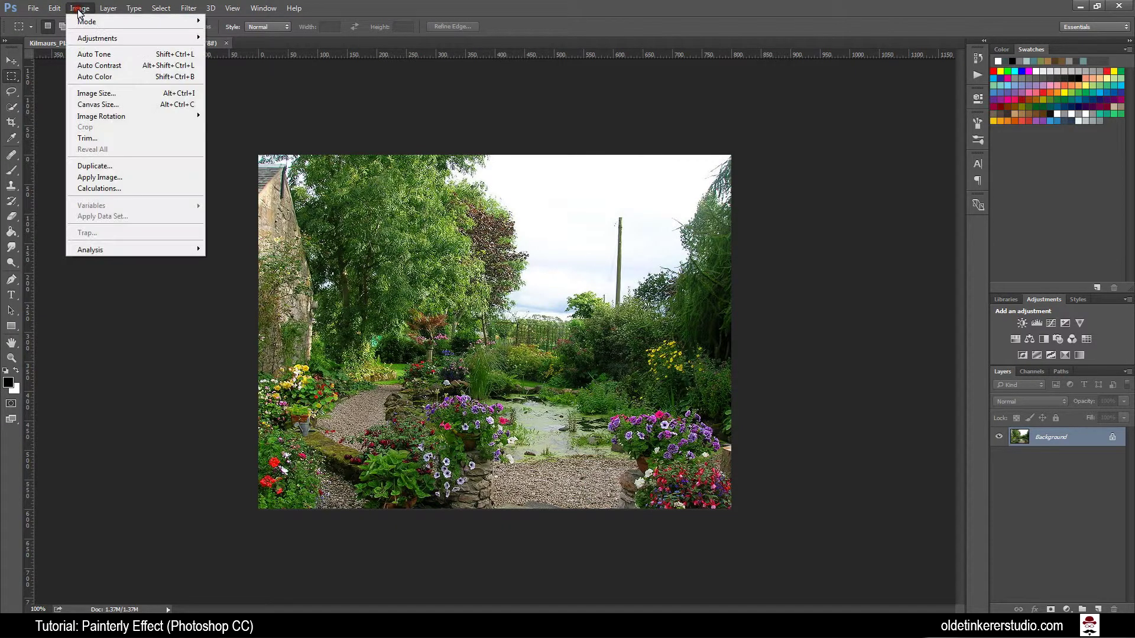
mouse_move(87, 21)
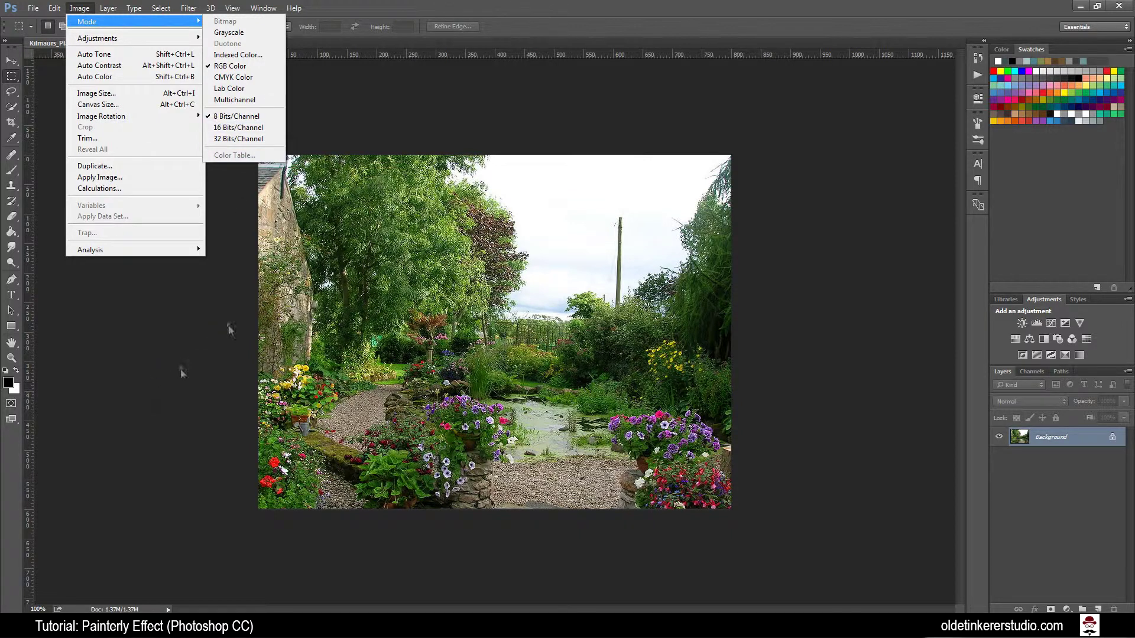
click(460, 19)
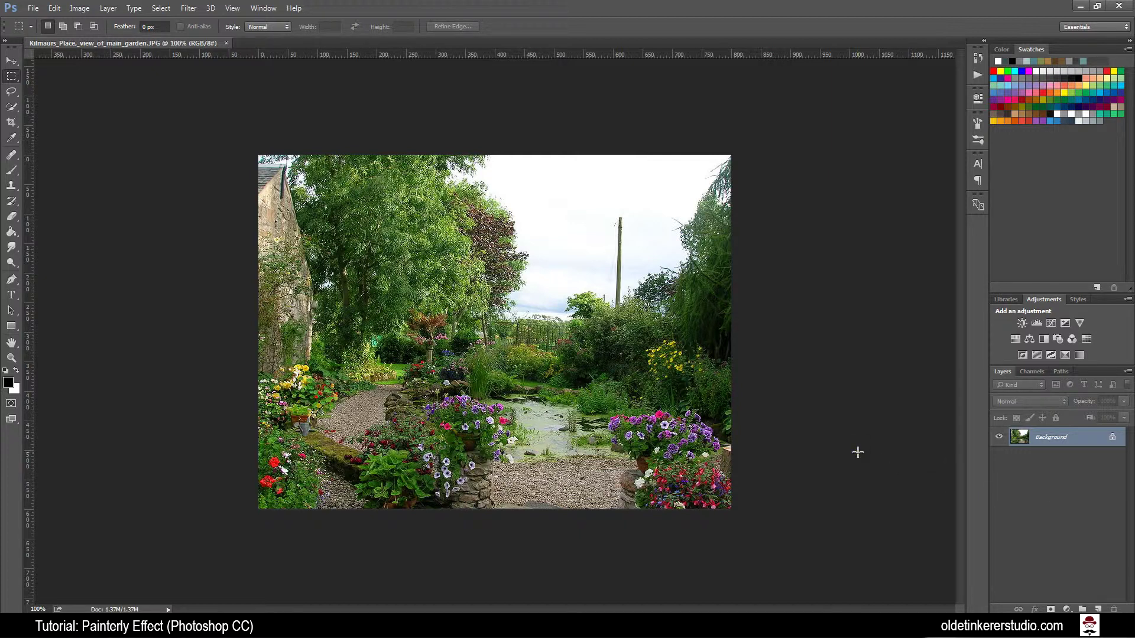
Step: Duplicate the photo layer twice, hide Layer 1 and Layer 1 copy, and select Background
key(ctrl+j)
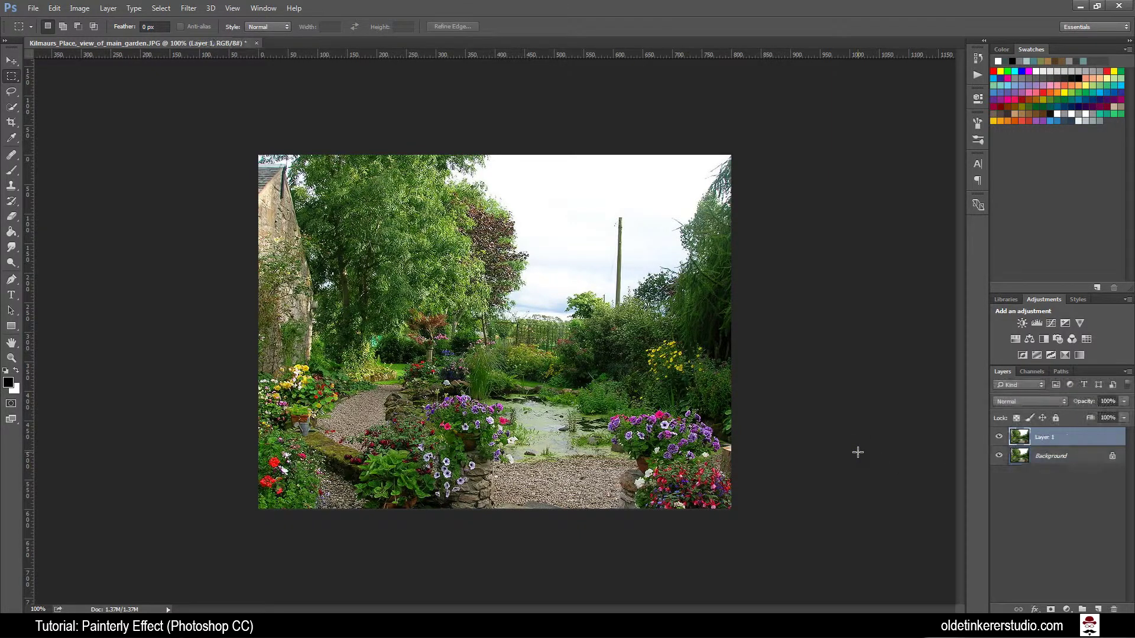
key(ctrl+j)
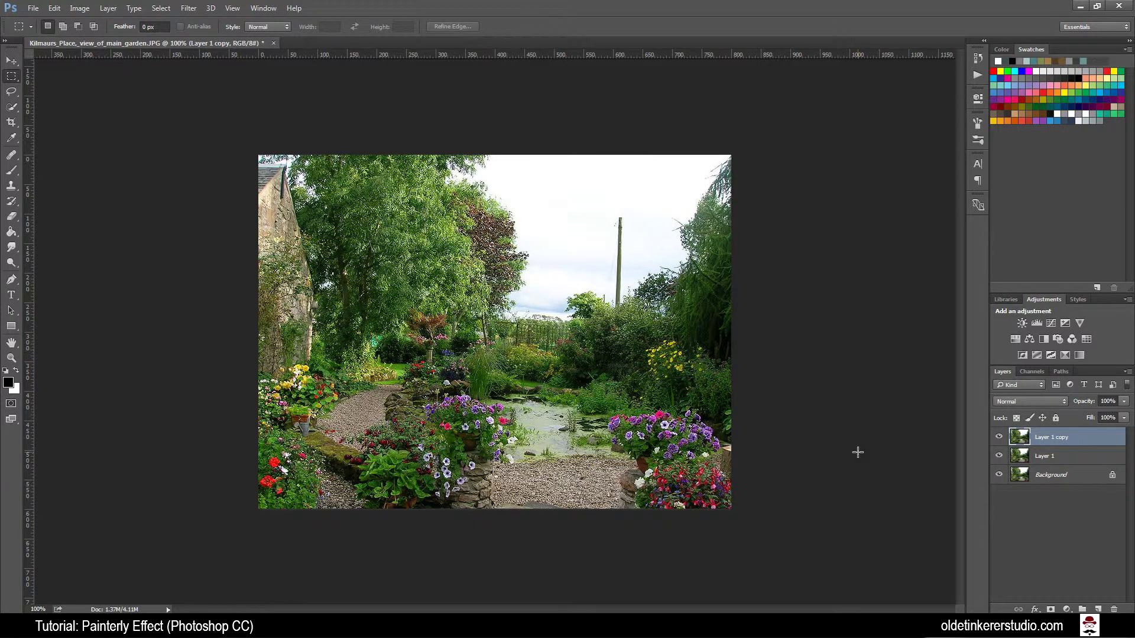
click(999, 437)
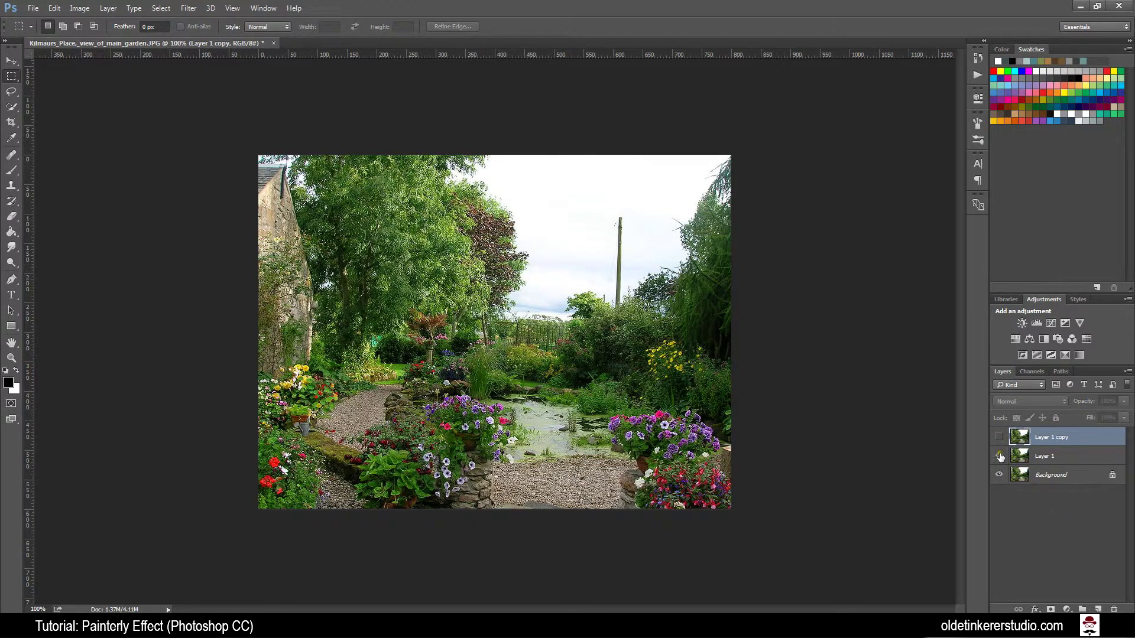
click(998, 456)
click(1055, 476)
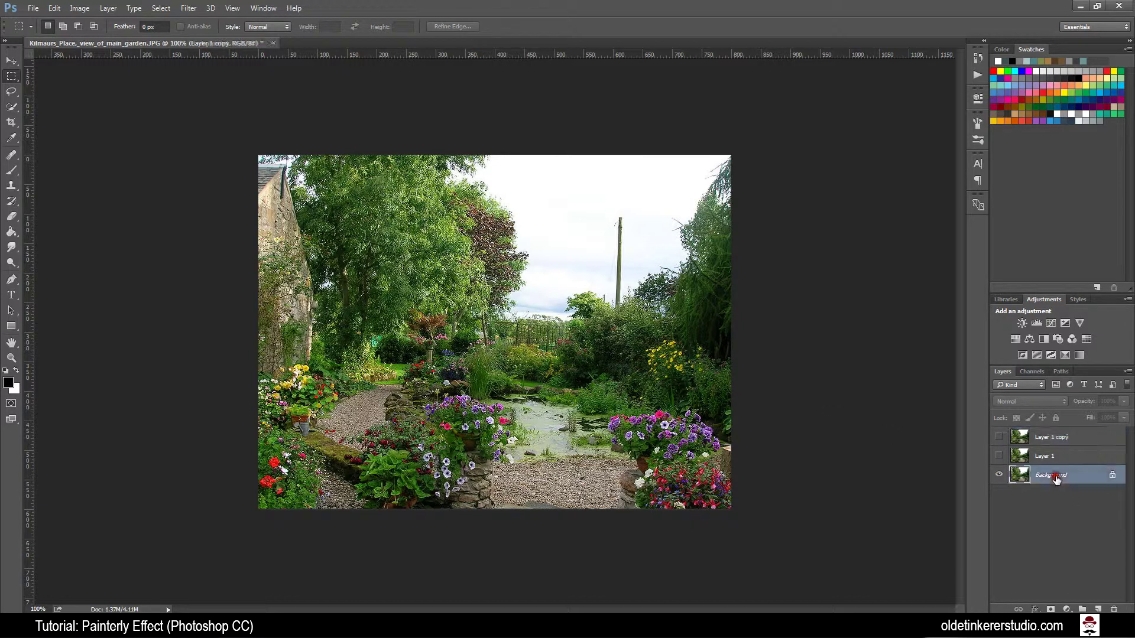
Step: Apply the Sketch Bas Relief filter to Background with Detail 14, Smoothness 4, Light Top
click(189, 8)
click(204, 53)
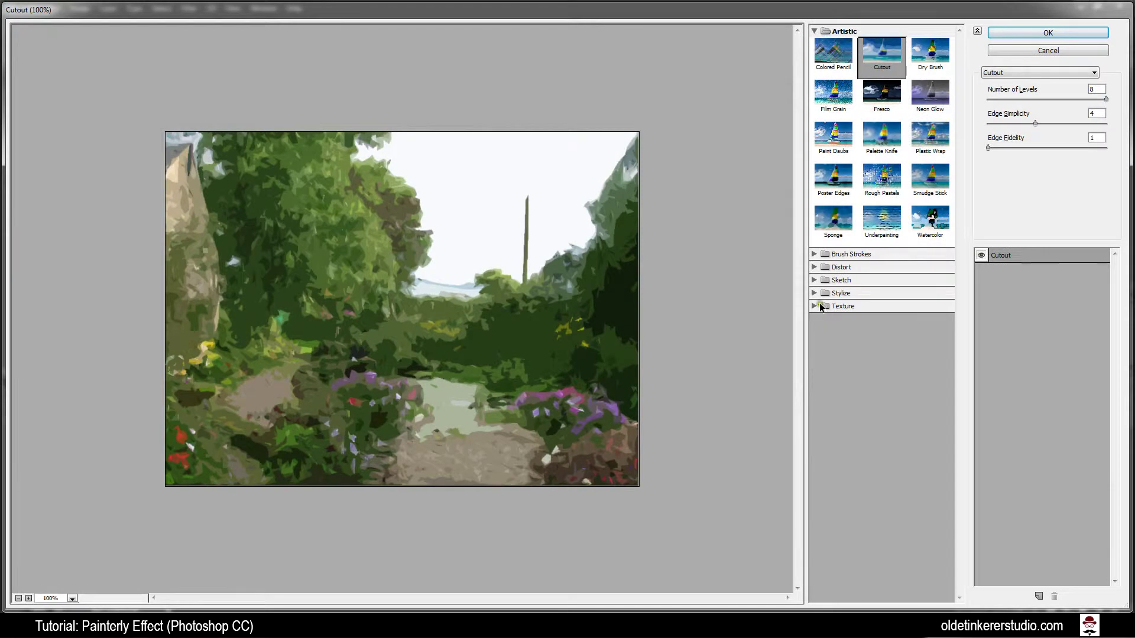
click(815, 280)
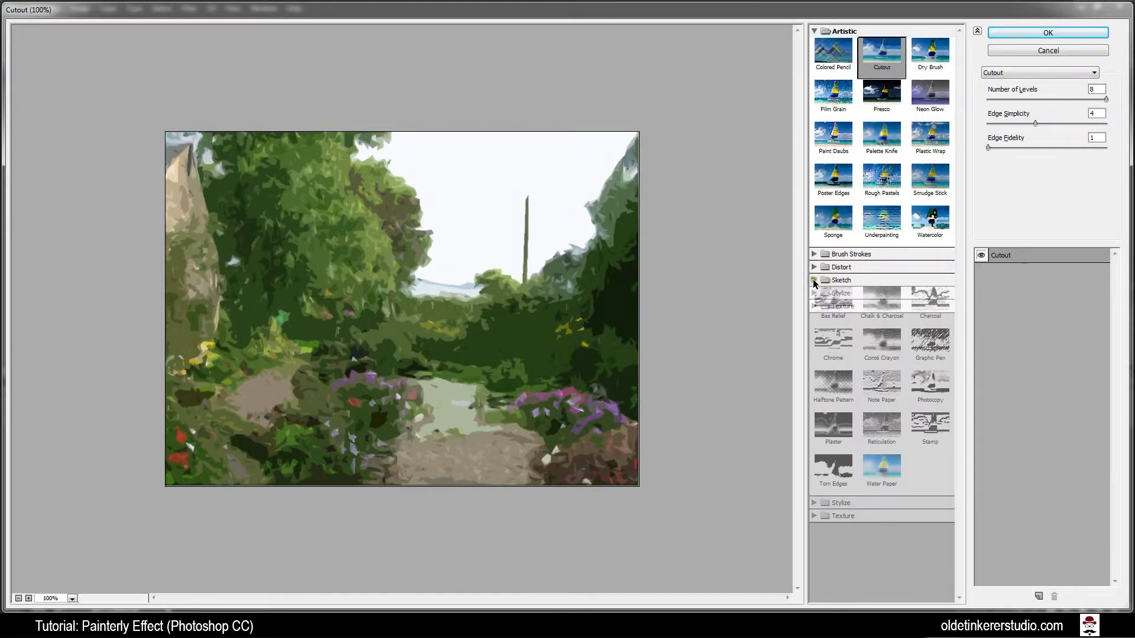
click(834, 302)
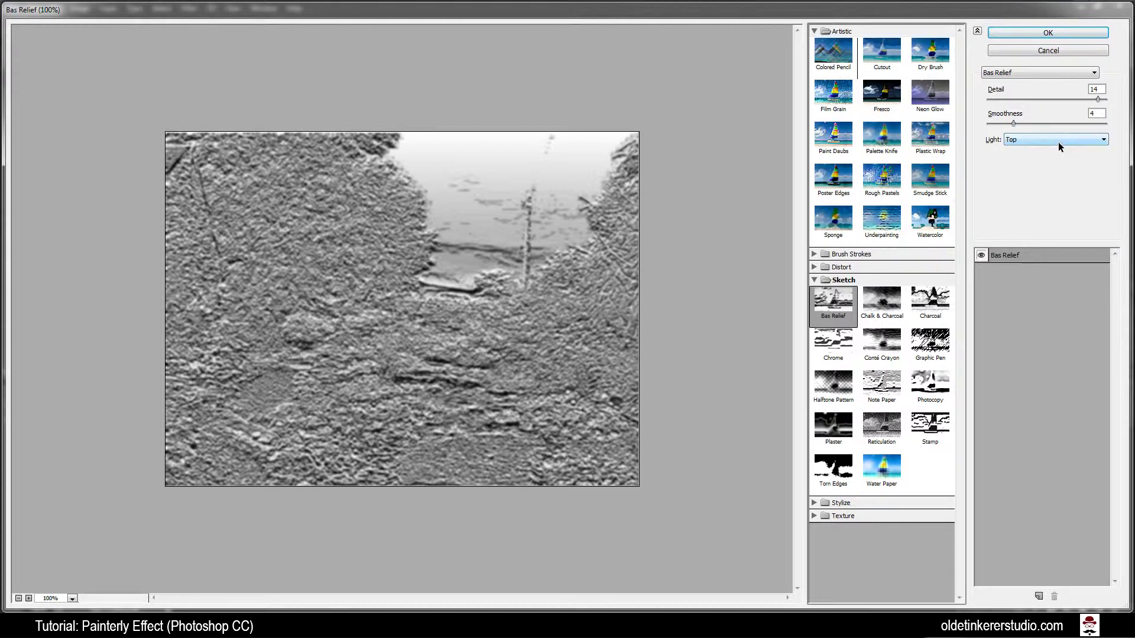
click(1051, 33)
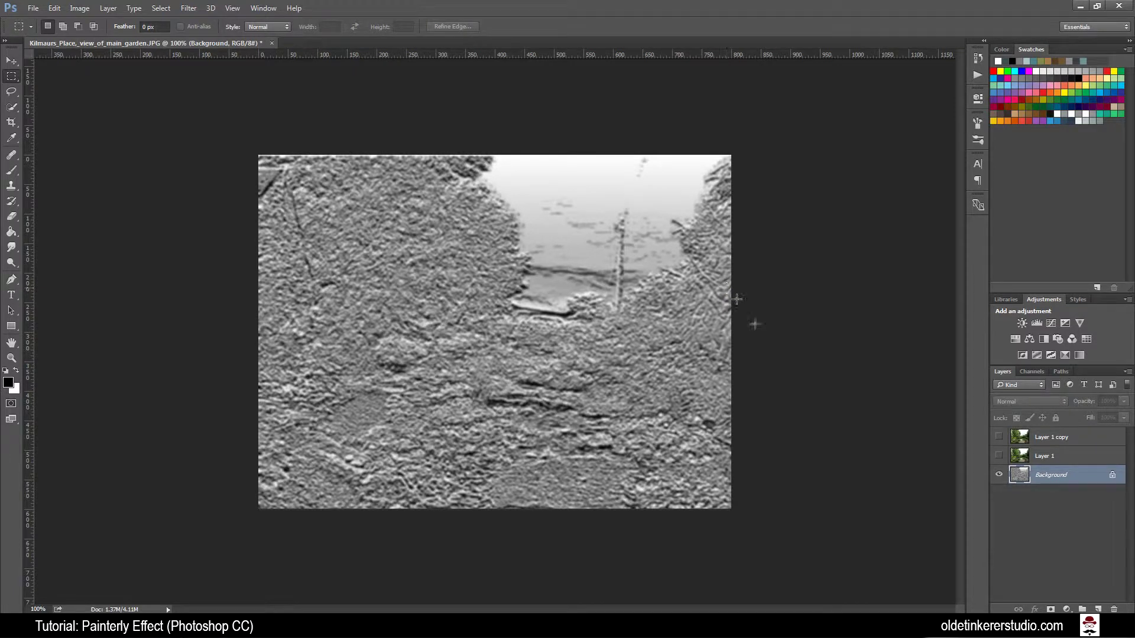
Step: Select and show Layer 1, confirm the colour mode, then merge it with Background using Ctrl+E
click(1044, 458)
click(998, 456)
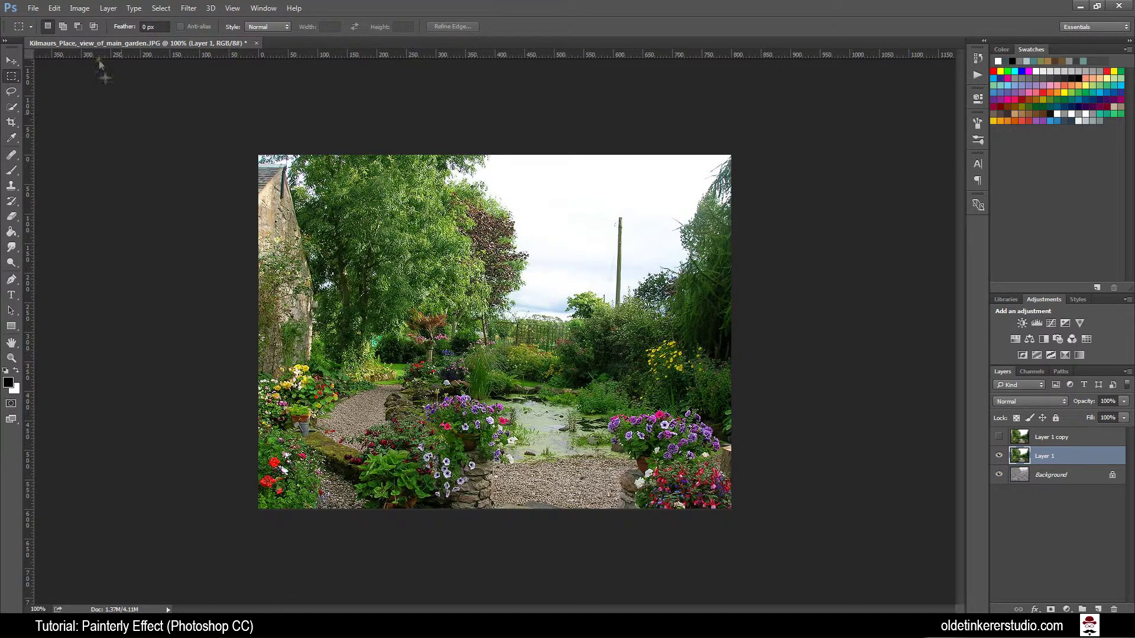
click(81, 9)
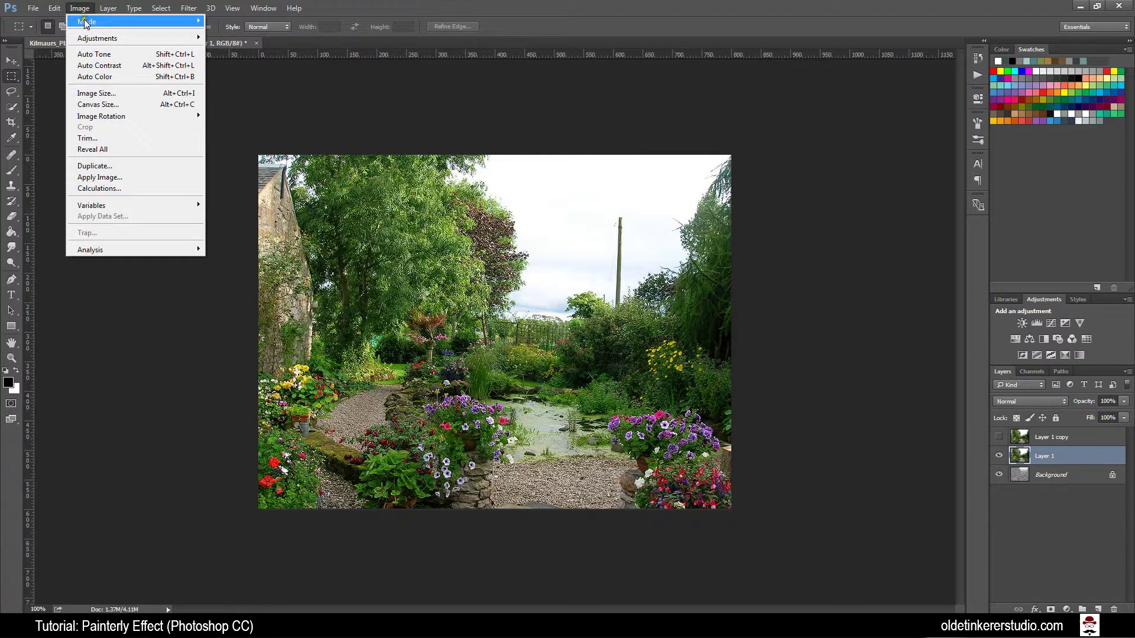
mouse_move(85, 22)
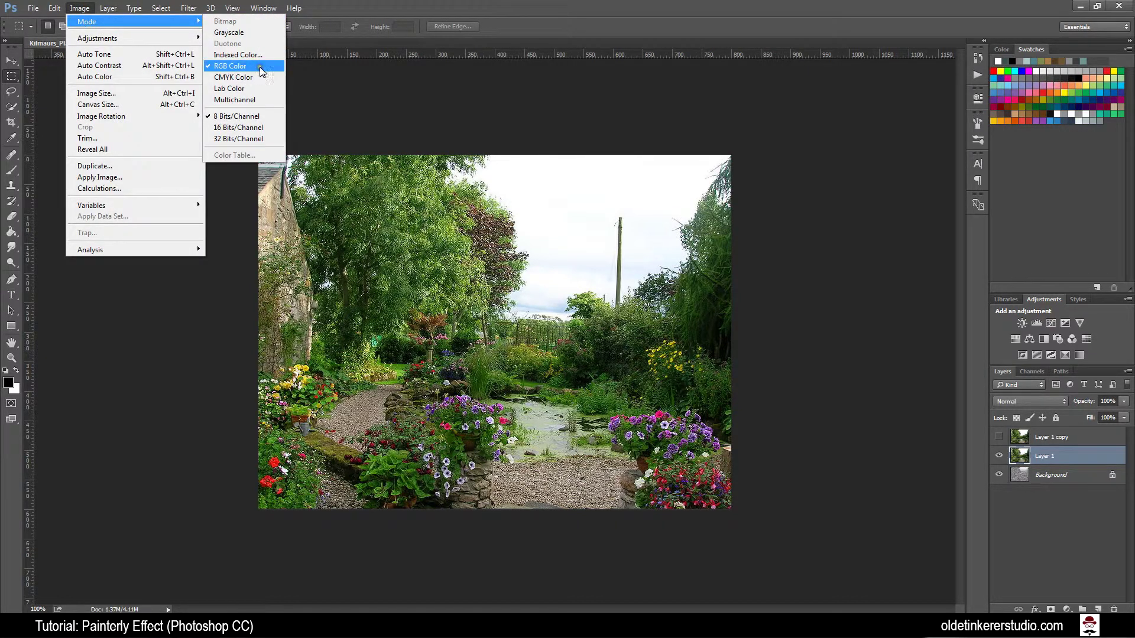
click(365, 7)
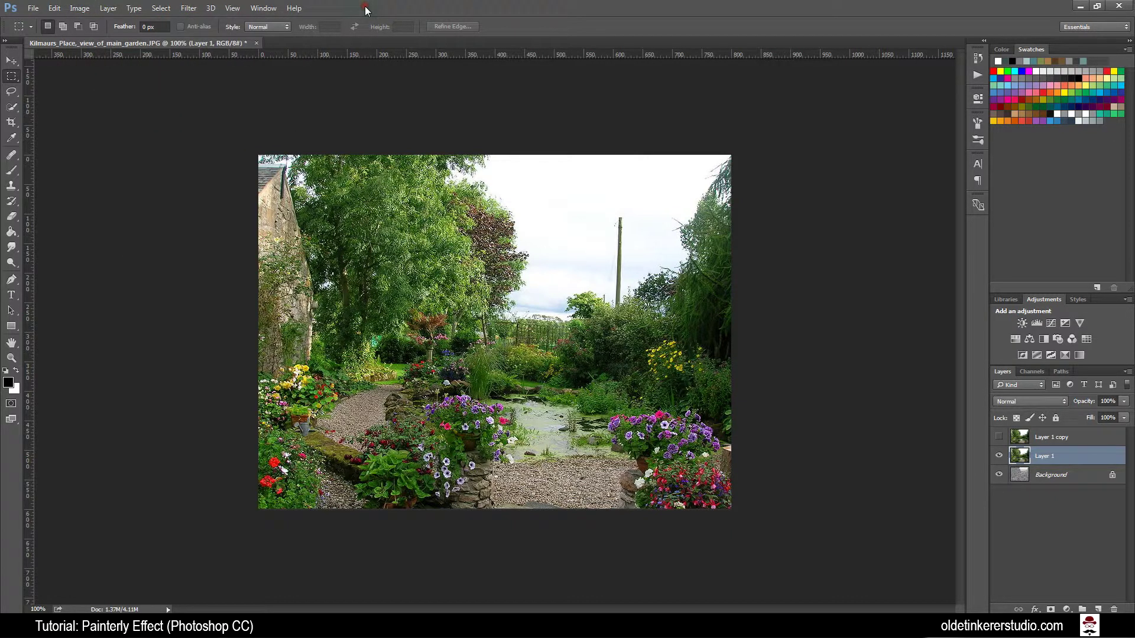
shift+click(1047, 477)
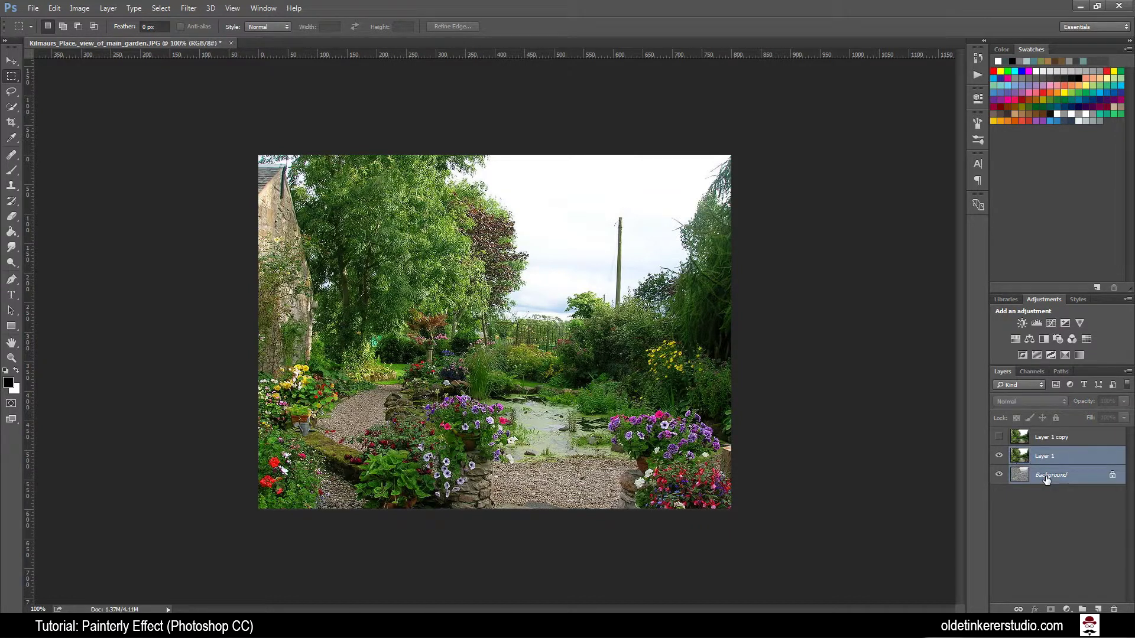
key(ctrl+e)
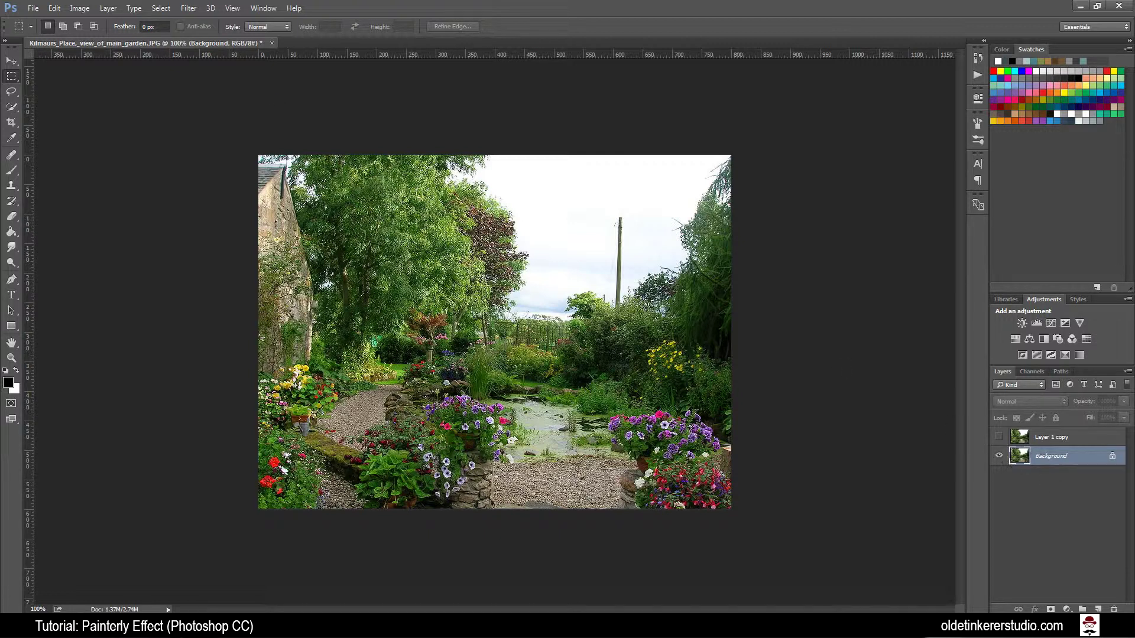
Step: Apply the Artistic Cutout filter to Background with 8 levels, Edge Simplicity 3, Edge Fidelity 1
click(189, 9)
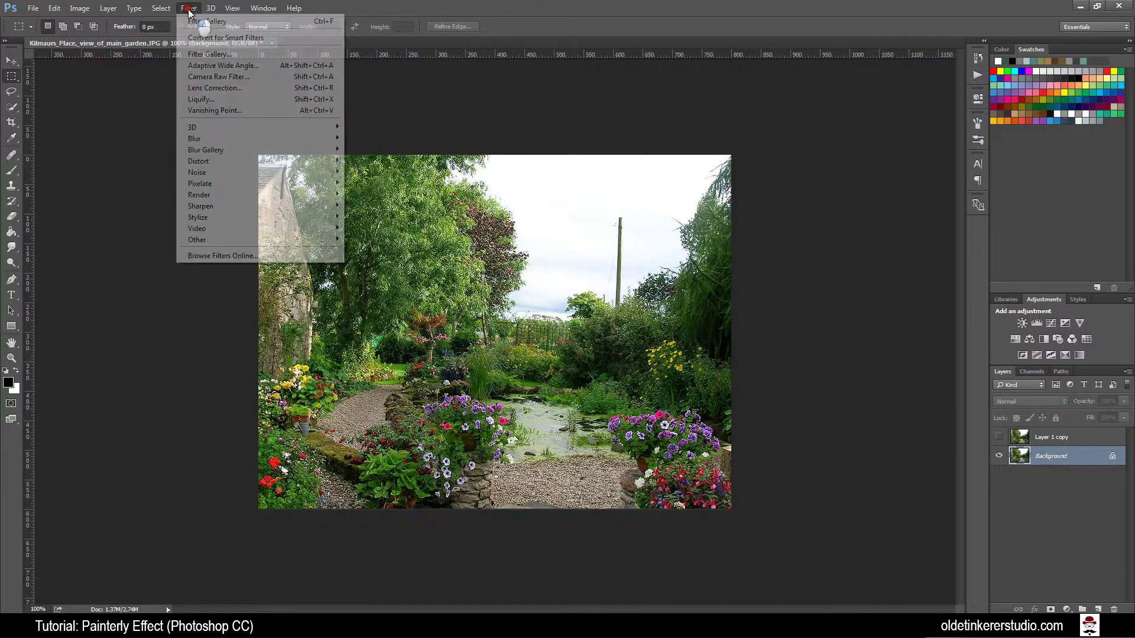
click(210, 54)
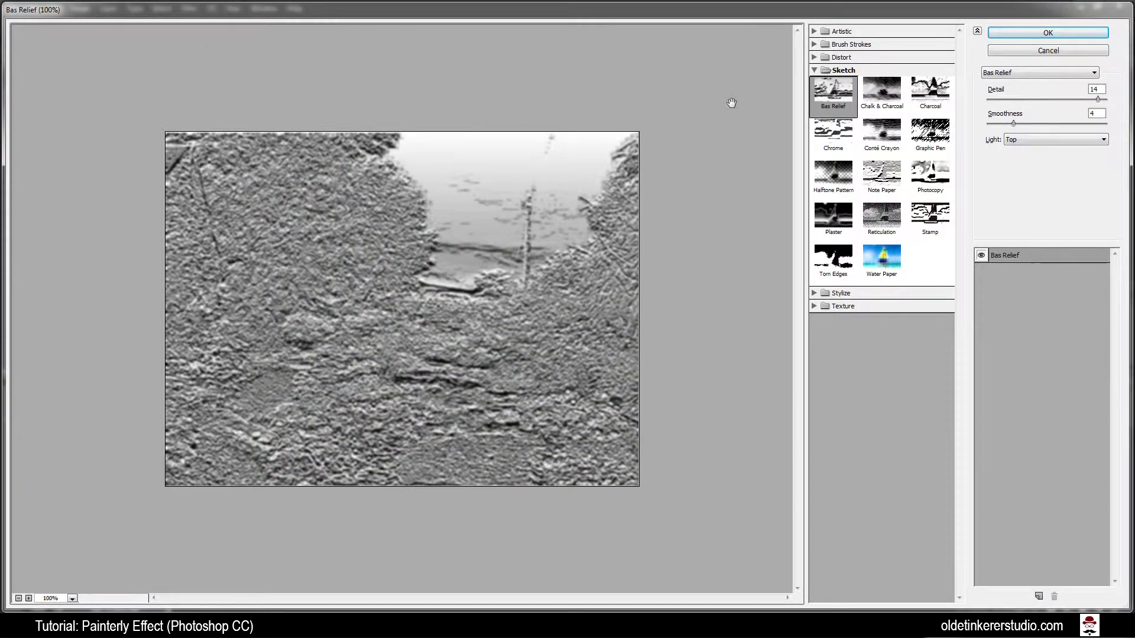
click(816, 31)
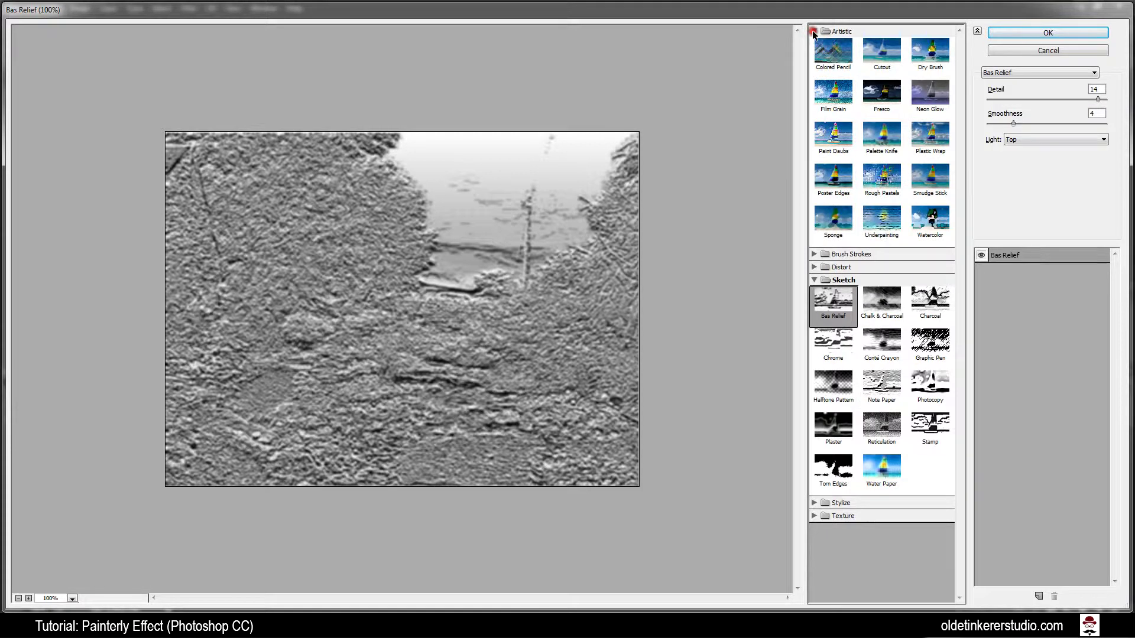
click(881, 53)
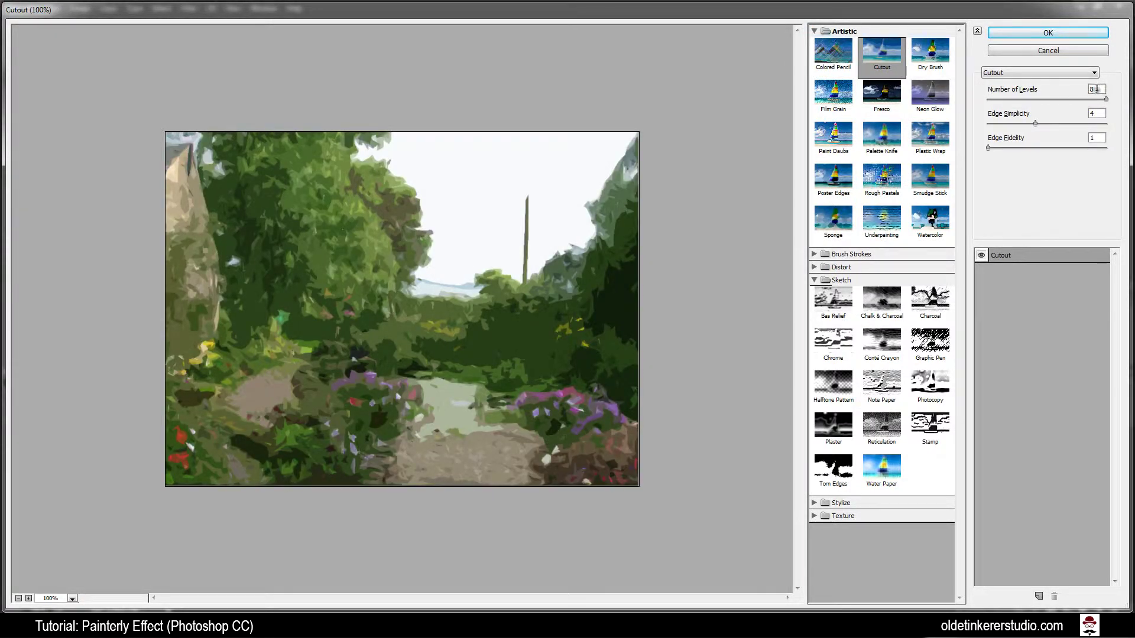
double_click(1094, 113)
text(3)
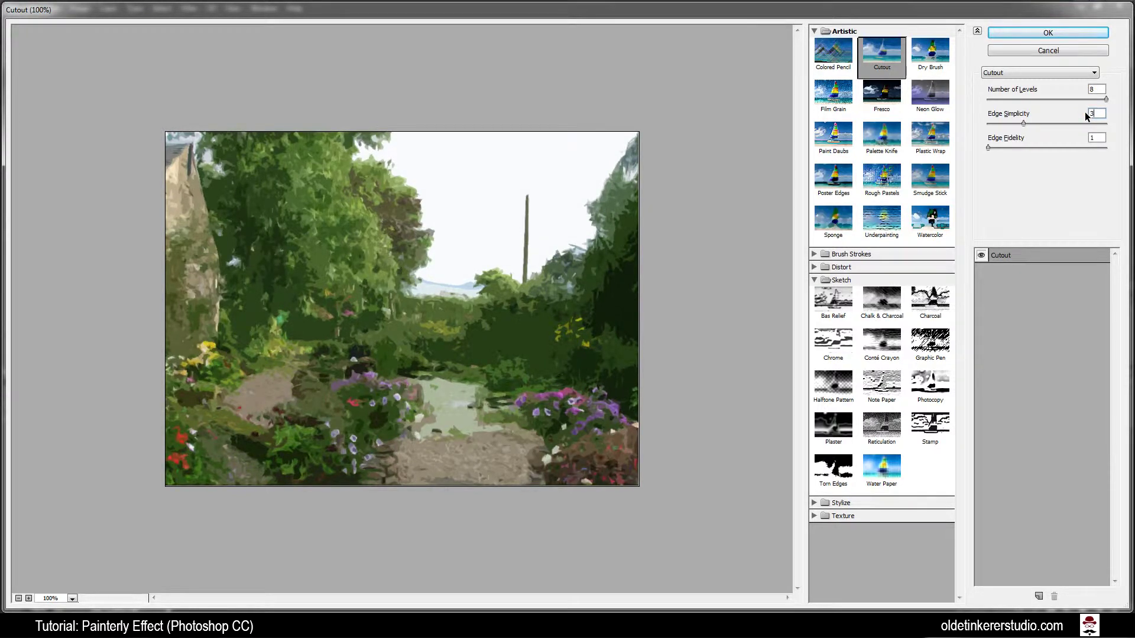
click(1044, 35)
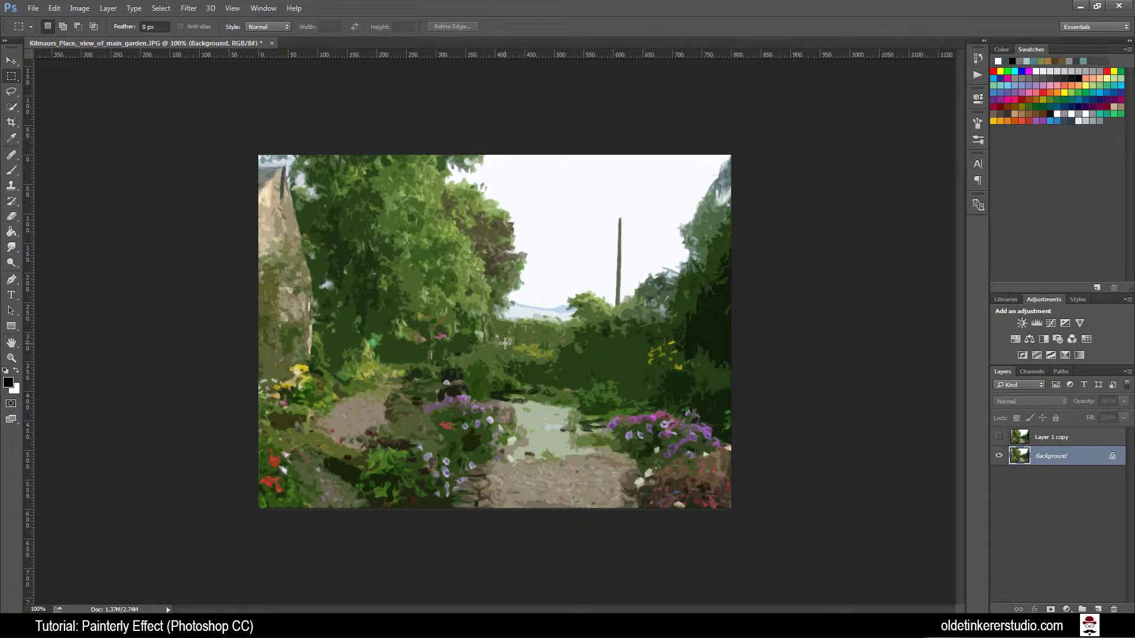
Step: Select and show Layer 1 copy, then apply Cutout with 8 levels, Edge Simplicity 4, Edge Fidelity 1
click(1043, 438)
click(999, 437)
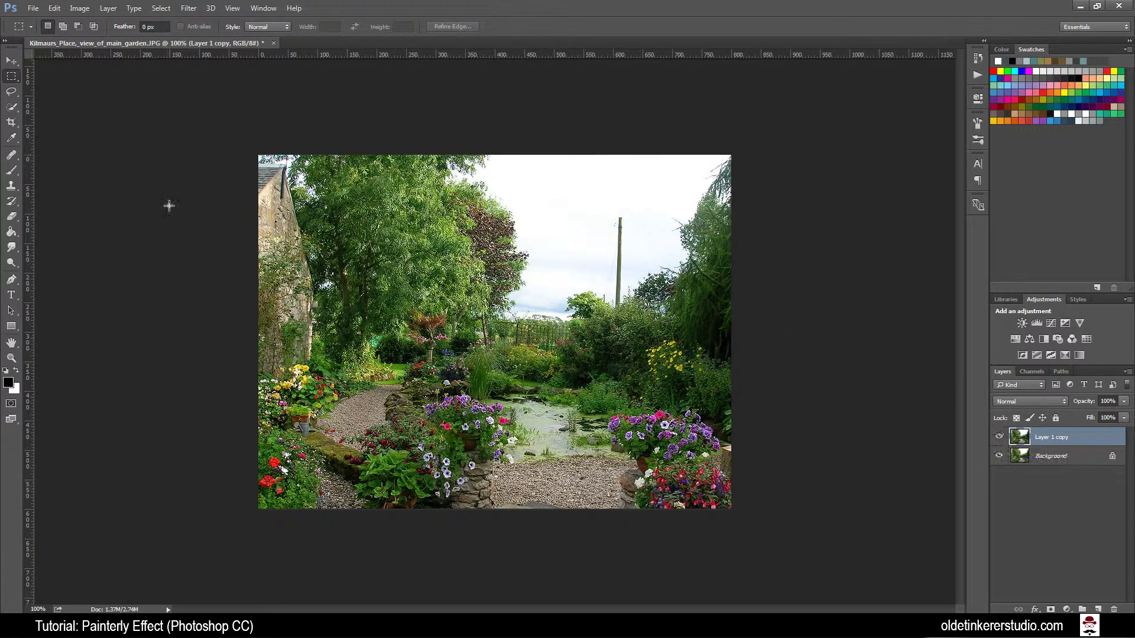
click(186, 8)
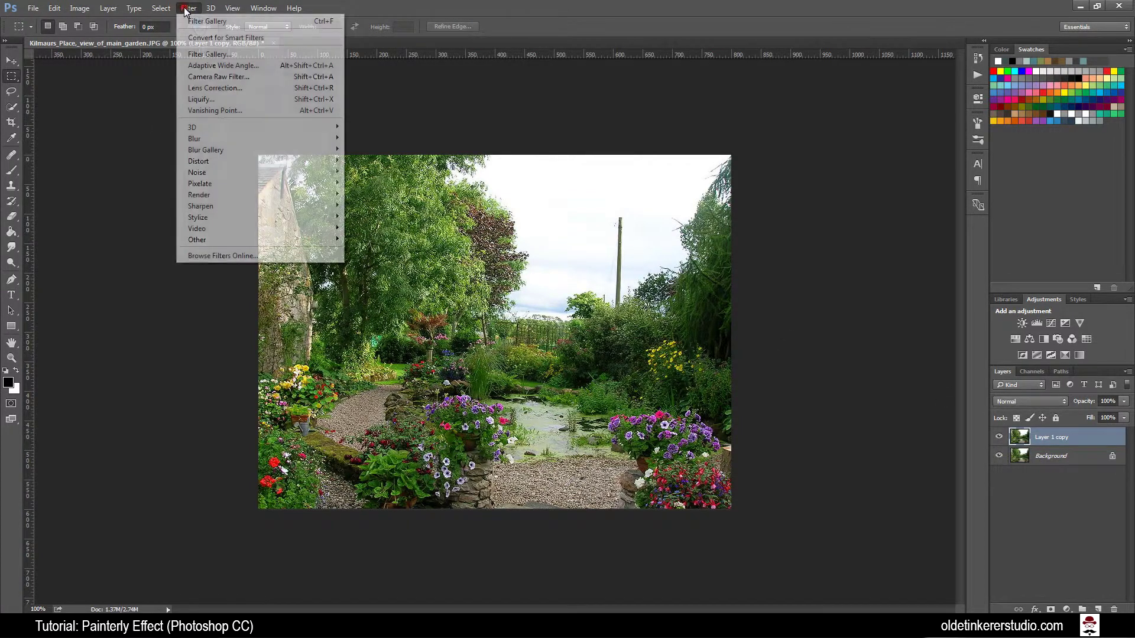
click(197, 53)
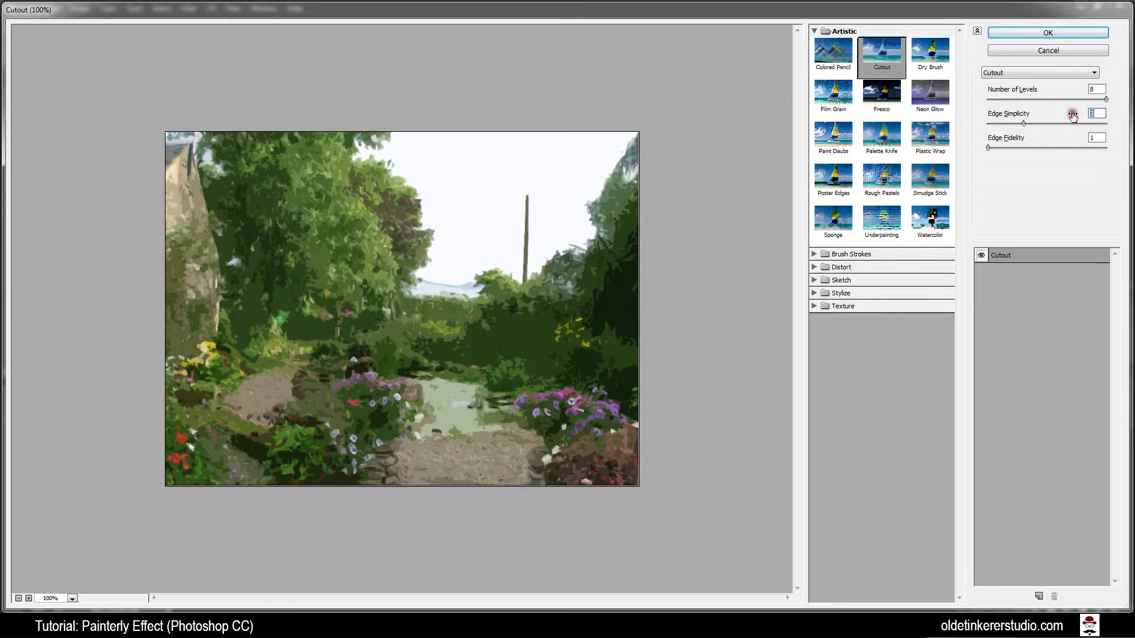
drag(1069, 114, 1073, 116)
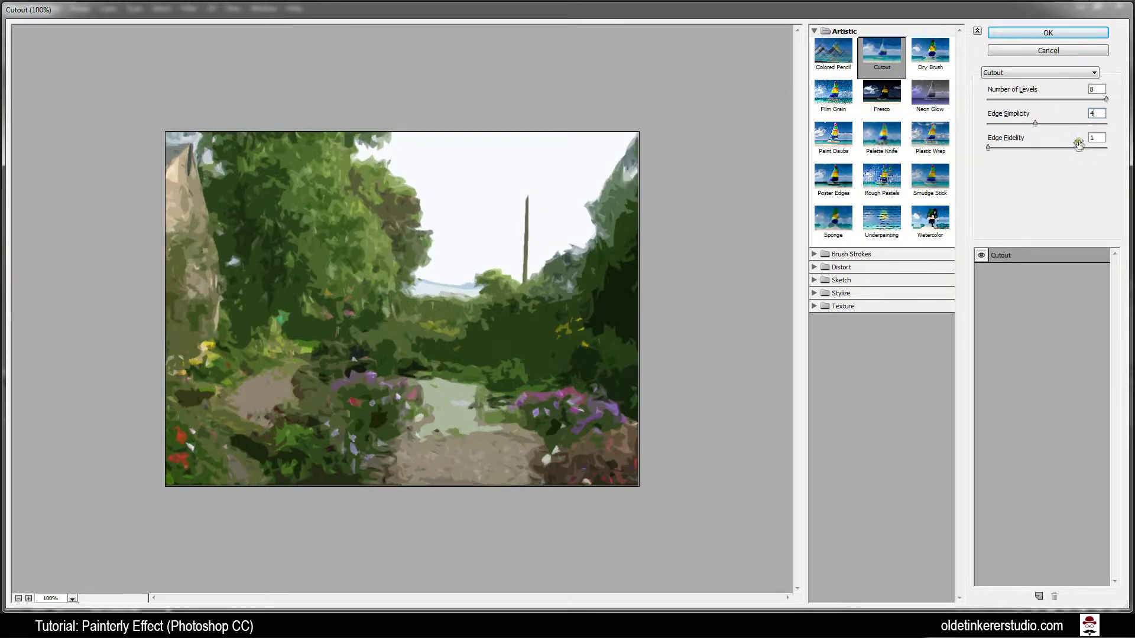
click(1038, 33)
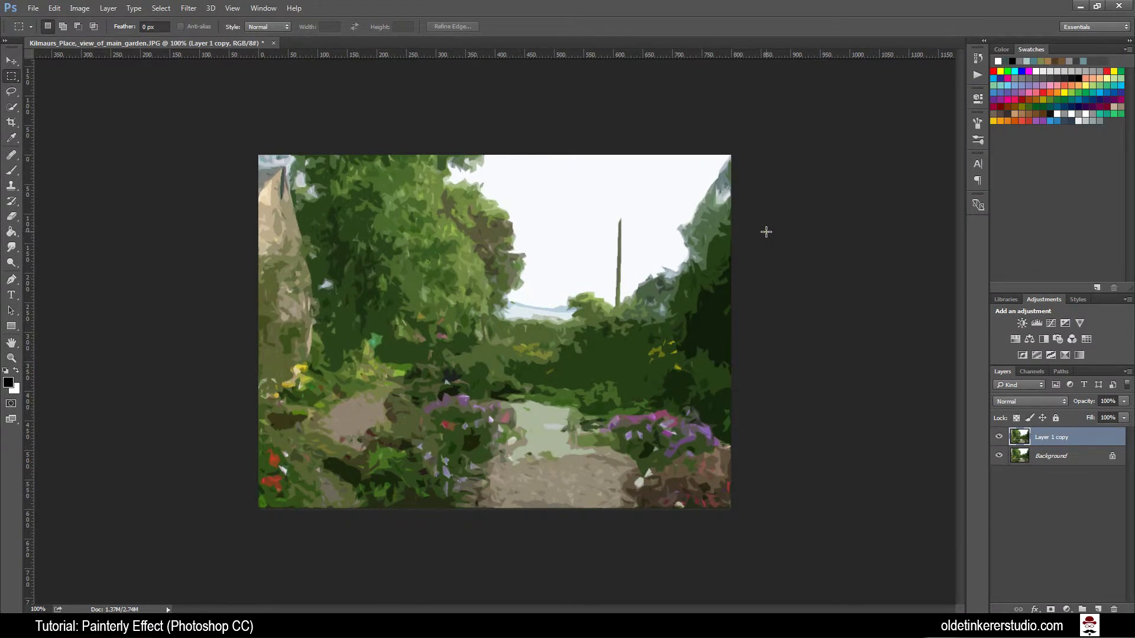
Step: Set Layer 1 copy to Overlay and add a Brightness/Contrast layer with brightness -40, contrast 45
click(1060, 403)
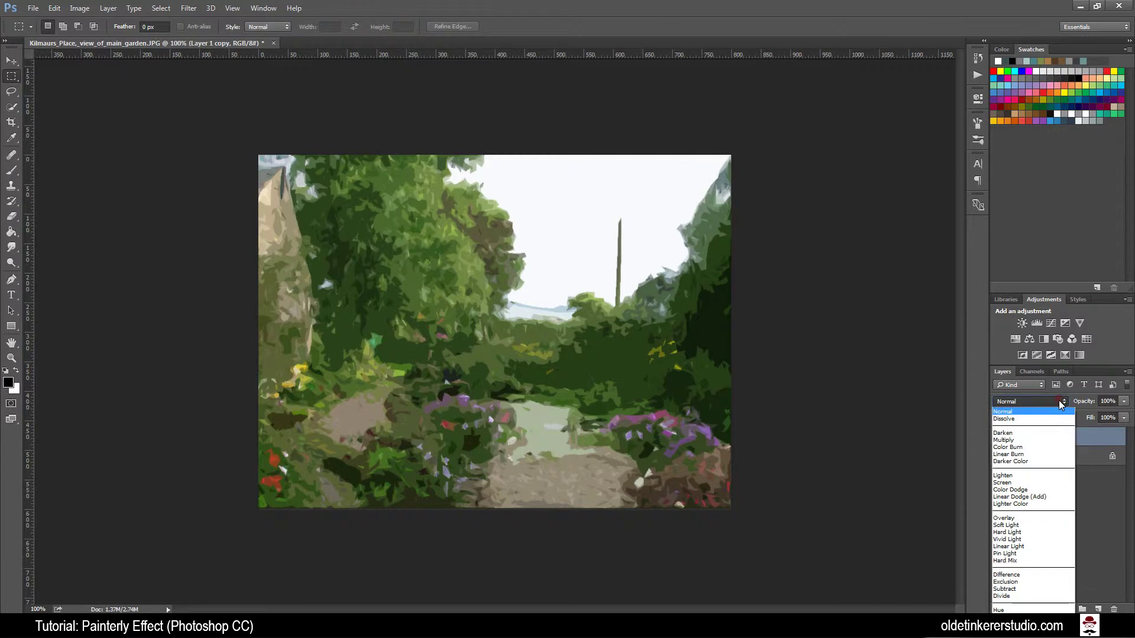
click(1016, 517)
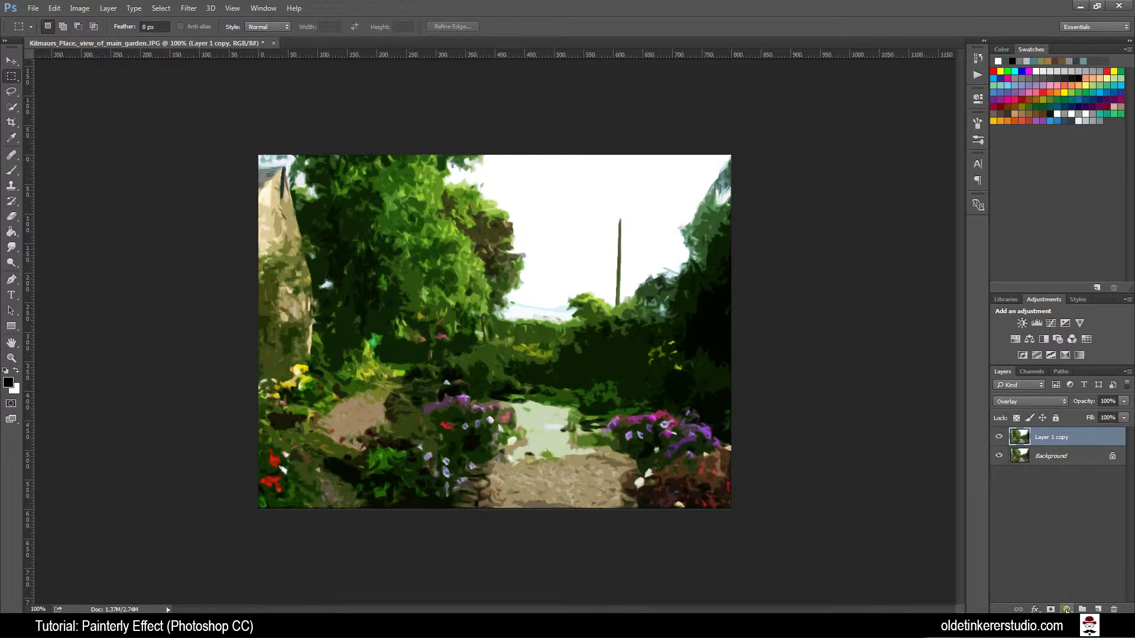
click(1066, 609)
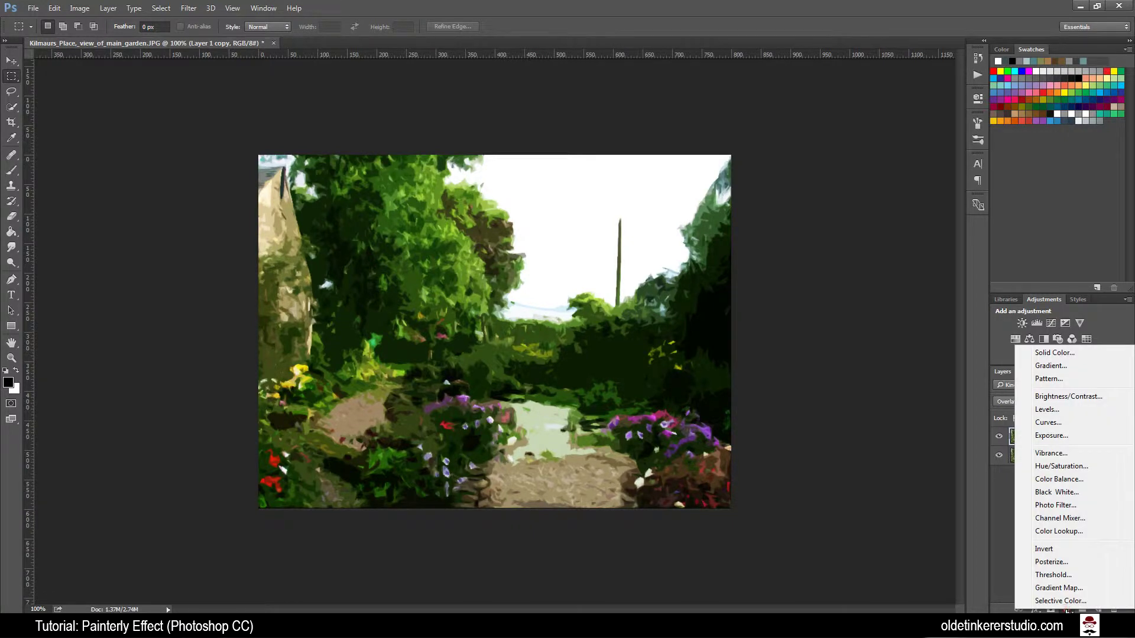
click(1088, 397)
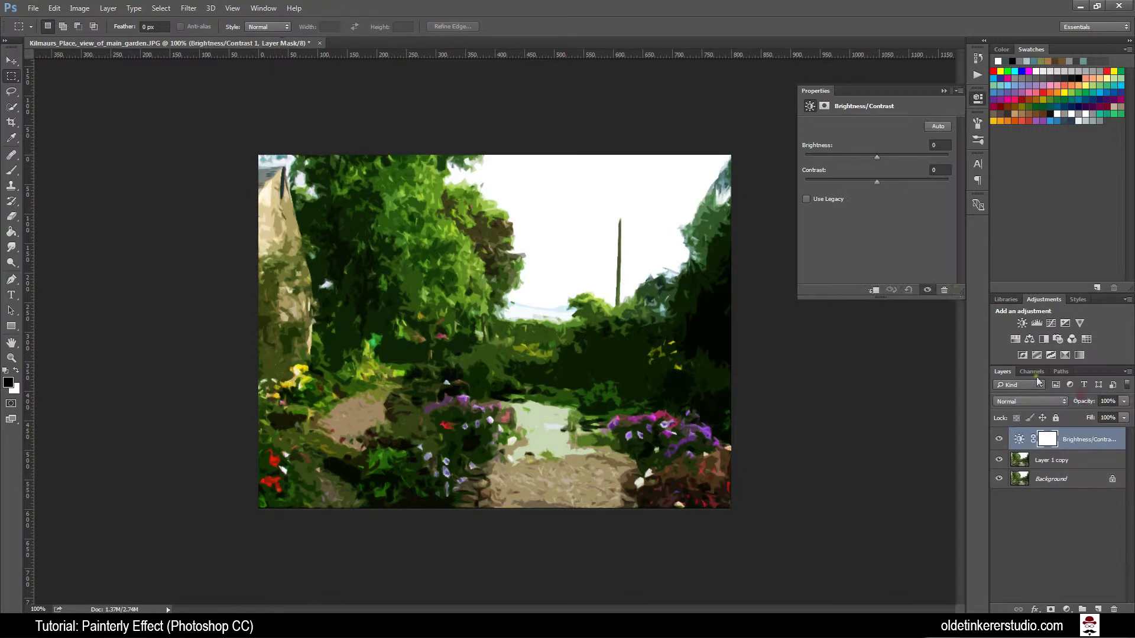
click(939, 145)
text(-40)
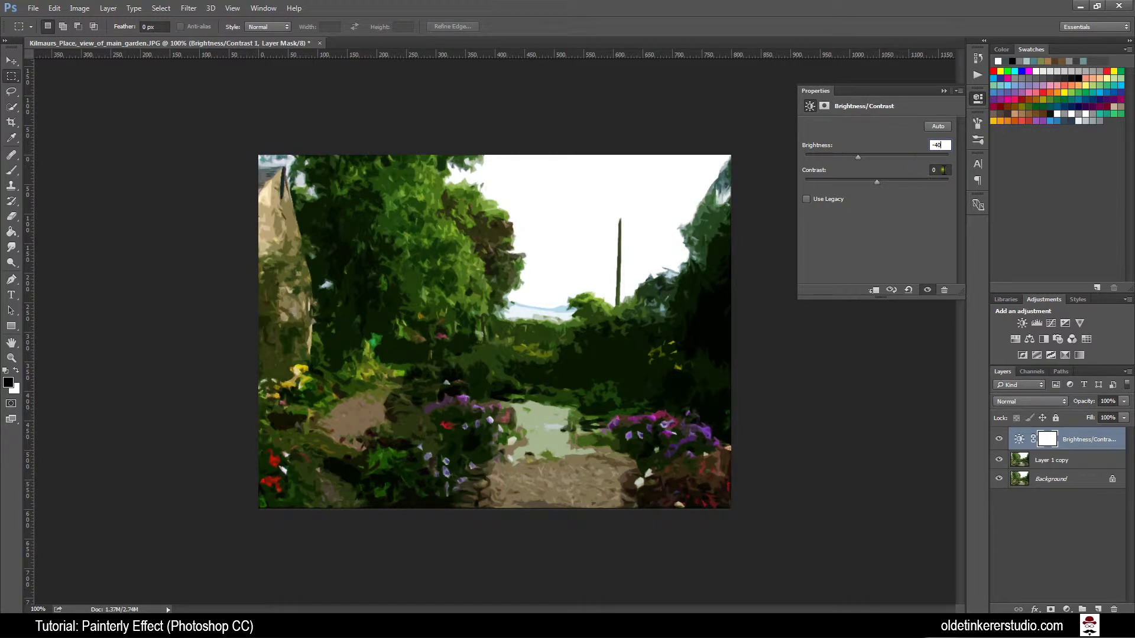
click(937, 169)
text(45)
click(943, 91)
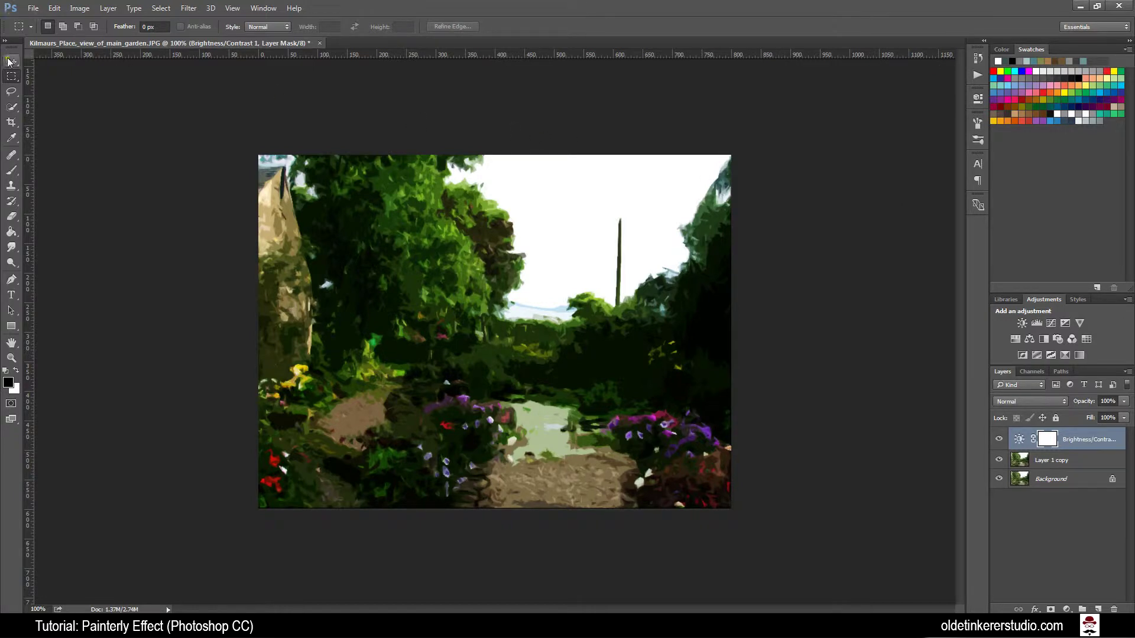
Step: Open denim_texture.jpg and drag it with the Move tool into the garden document as Layer 1
click(28, 12)
click(36, 27)
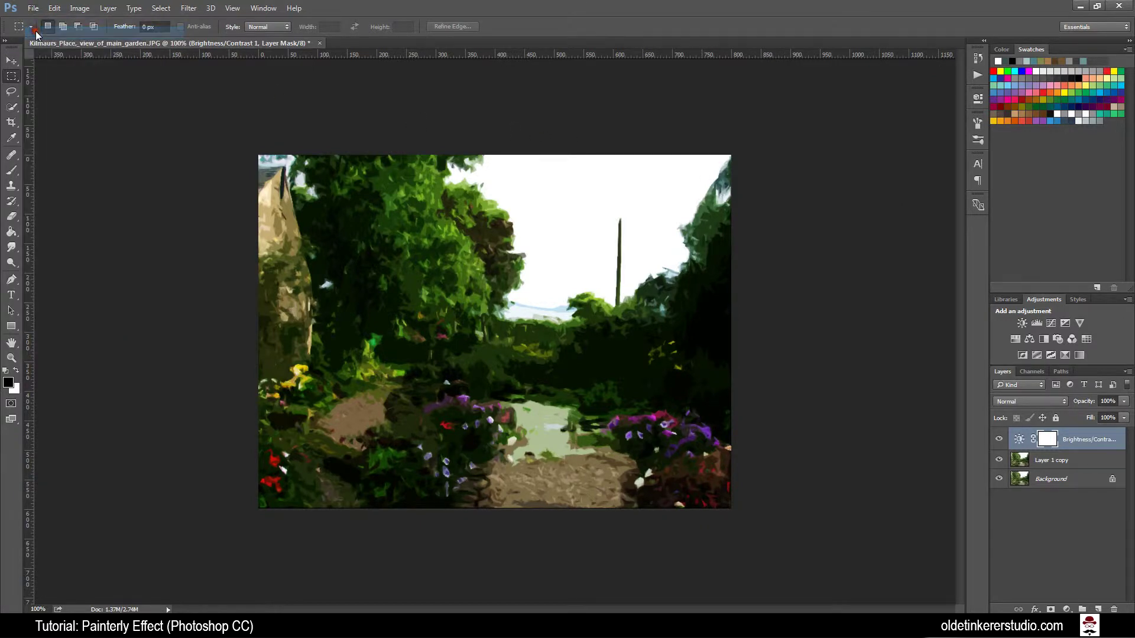
double_click(150, 102)
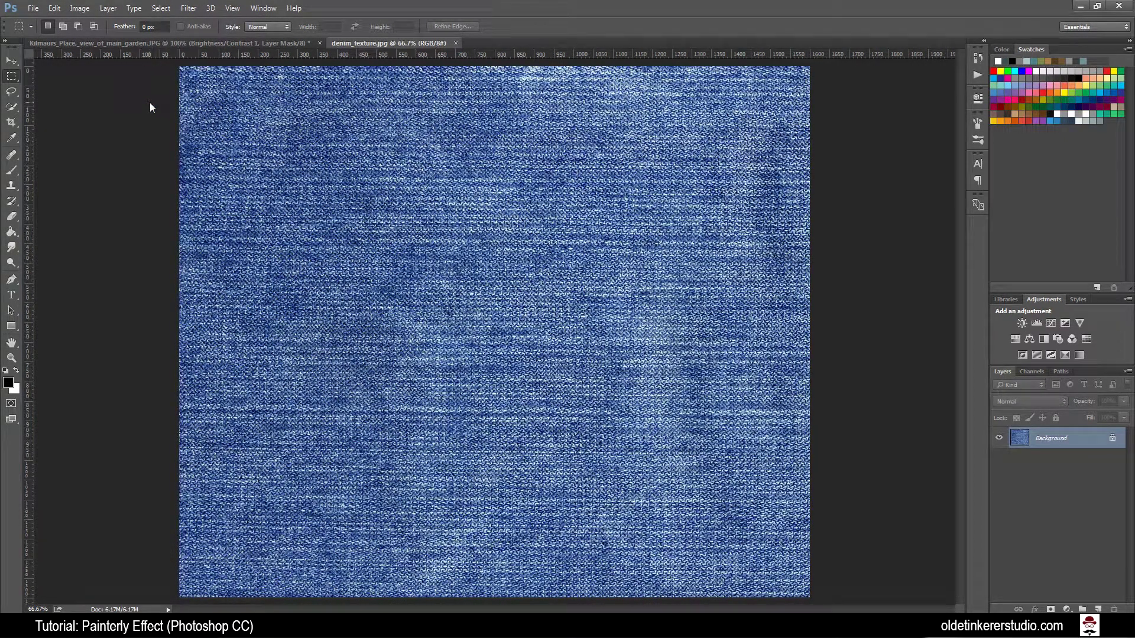
click(11, 61)
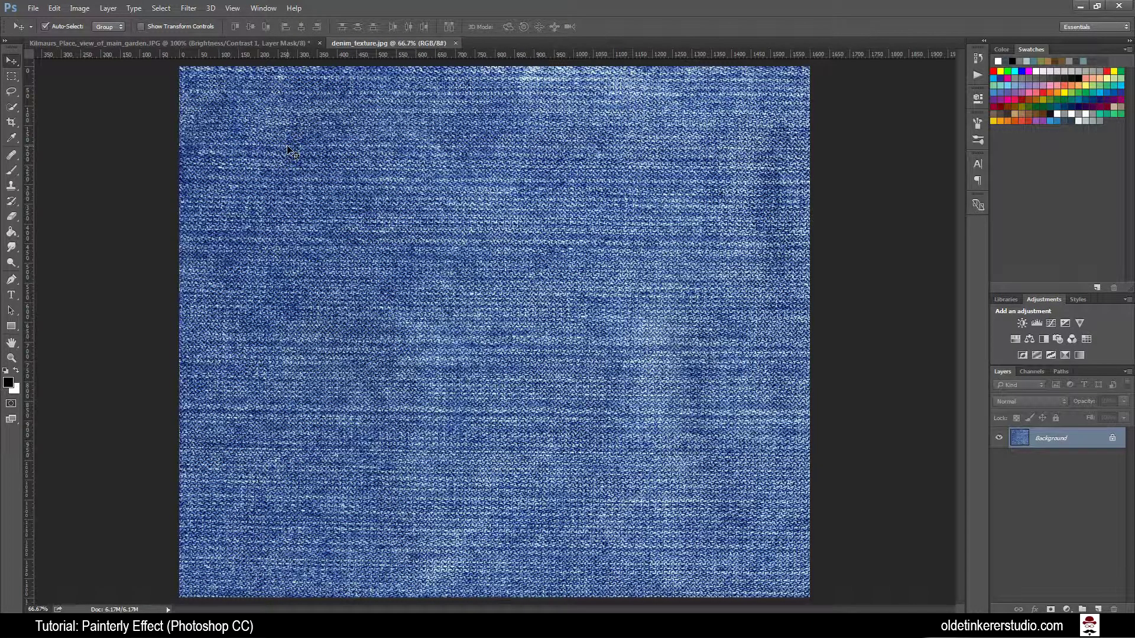
click(321, 175)
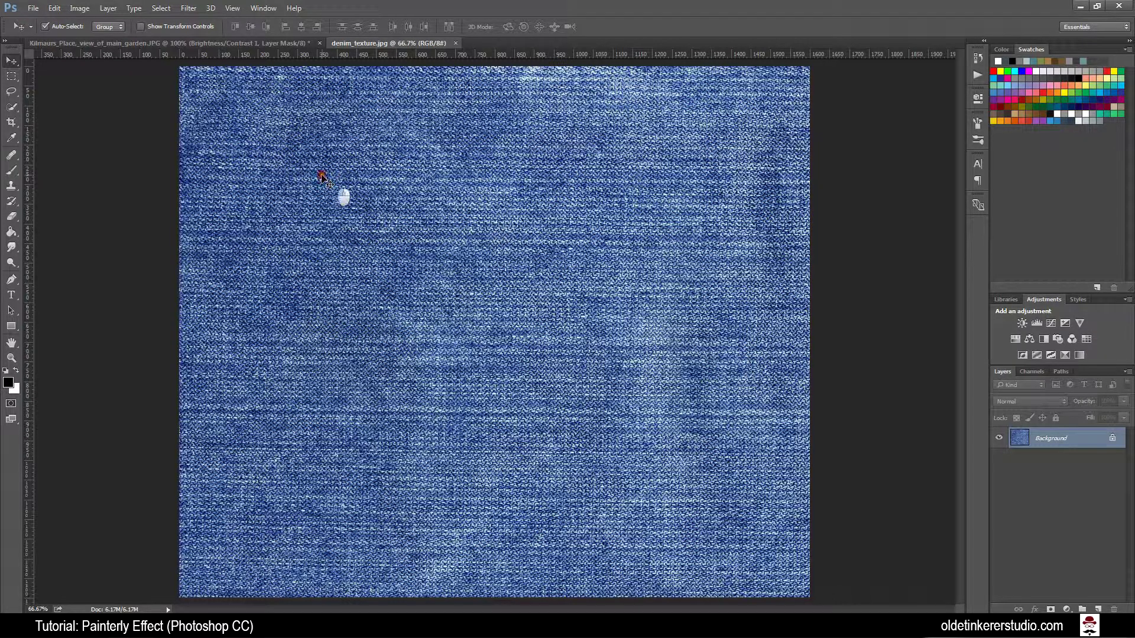
click(267, 43)
drag(267, 43, 377, 243)
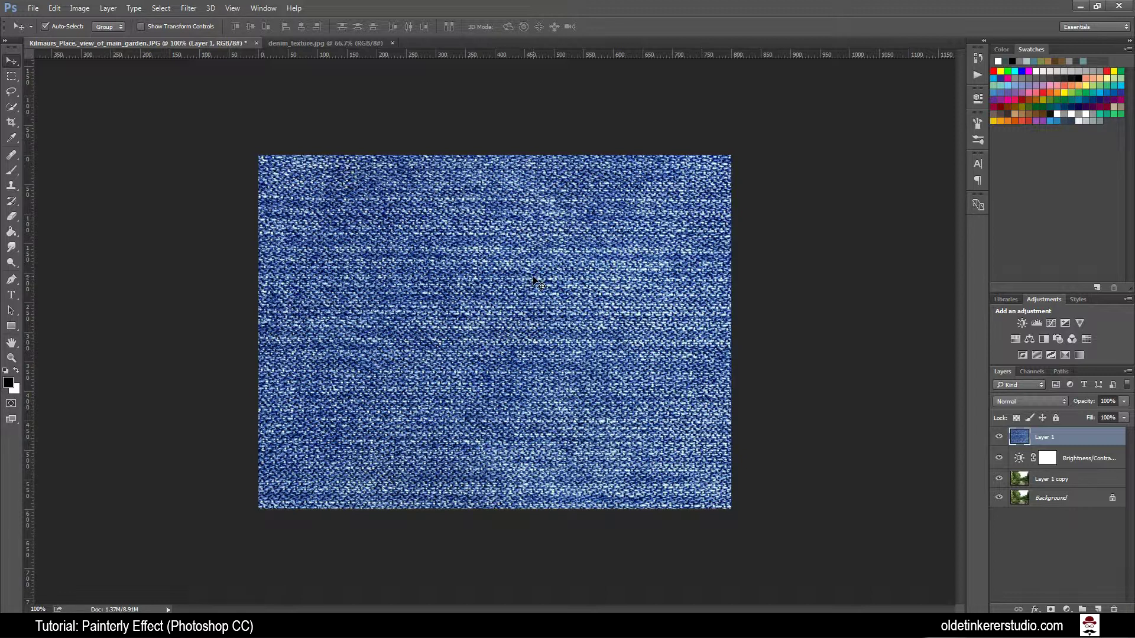
Step: Free-transform the denim layer down to about 60% (W 60.19%, H 60.24%) and commit it
key(ctrl+t)
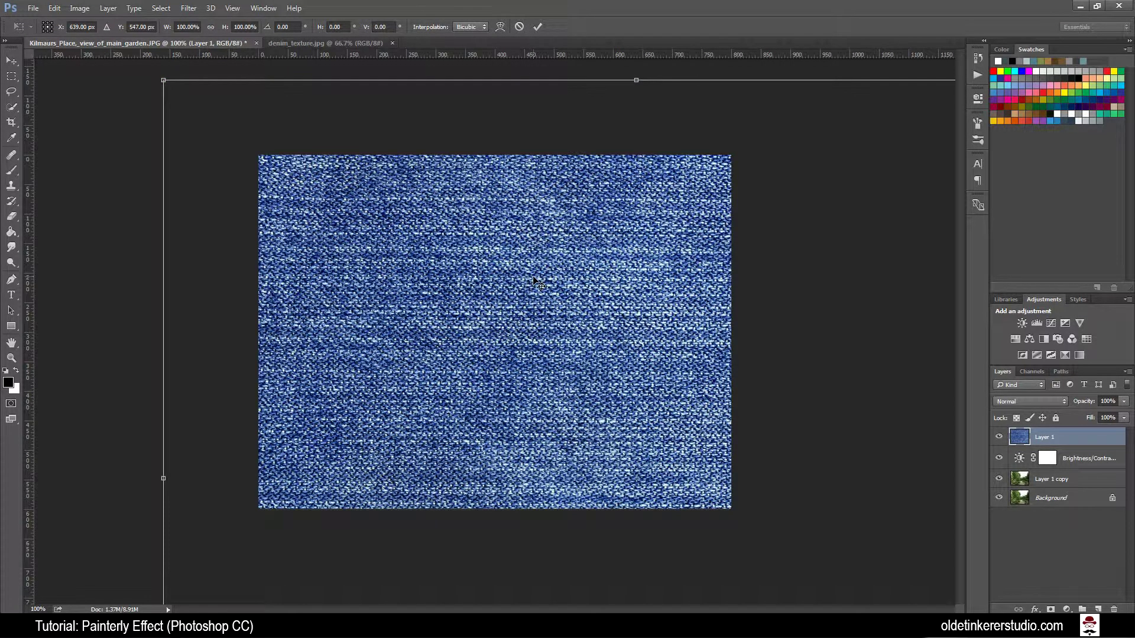
key(ctrl+0)
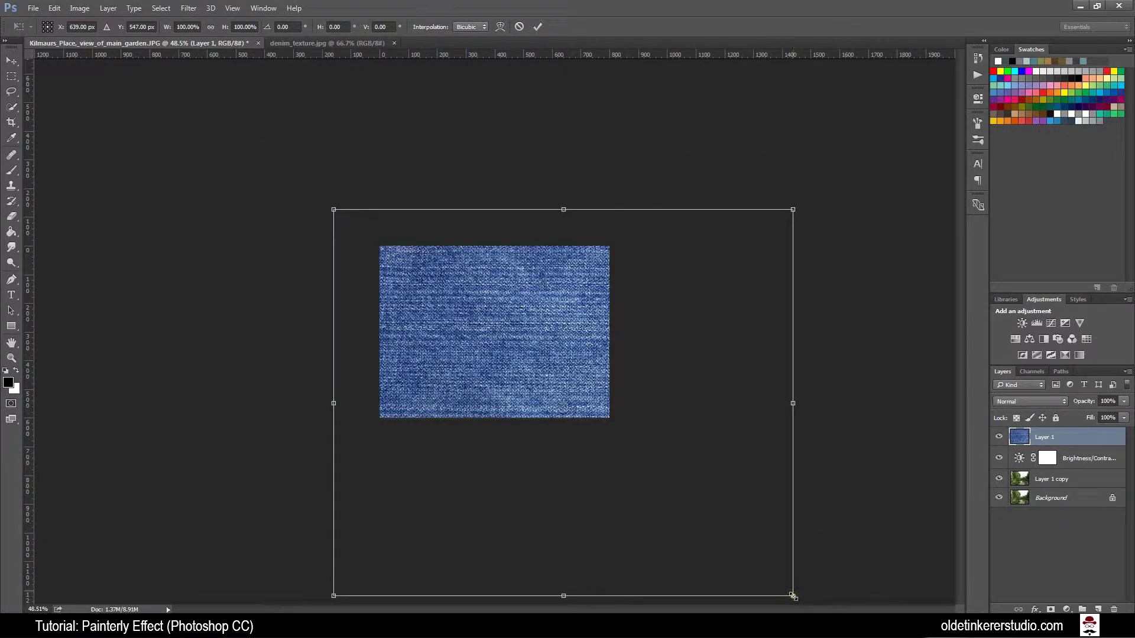
drag(793, 597, 650, 459)
drag(333, 209, 356, 224)
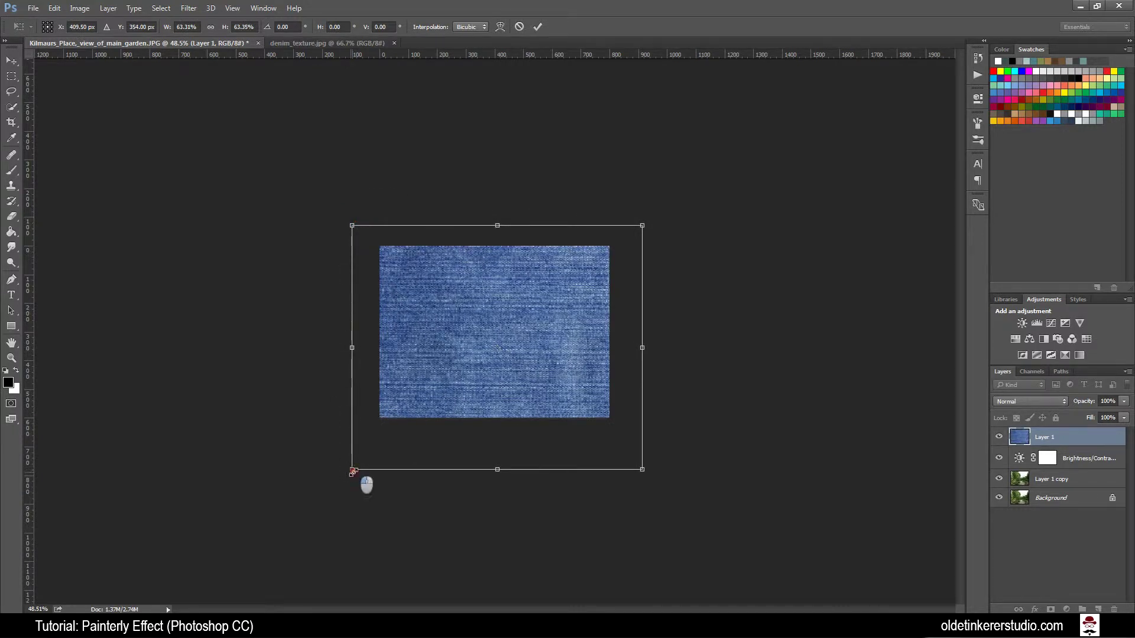
drag(351, 470, 359, 453)
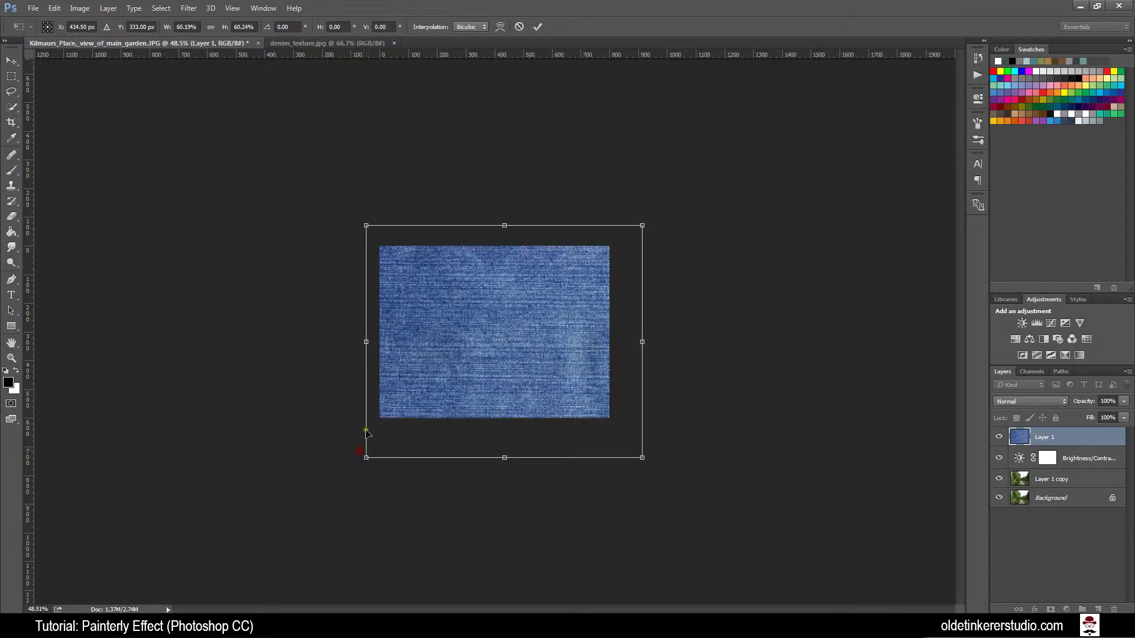
click(537, 26)
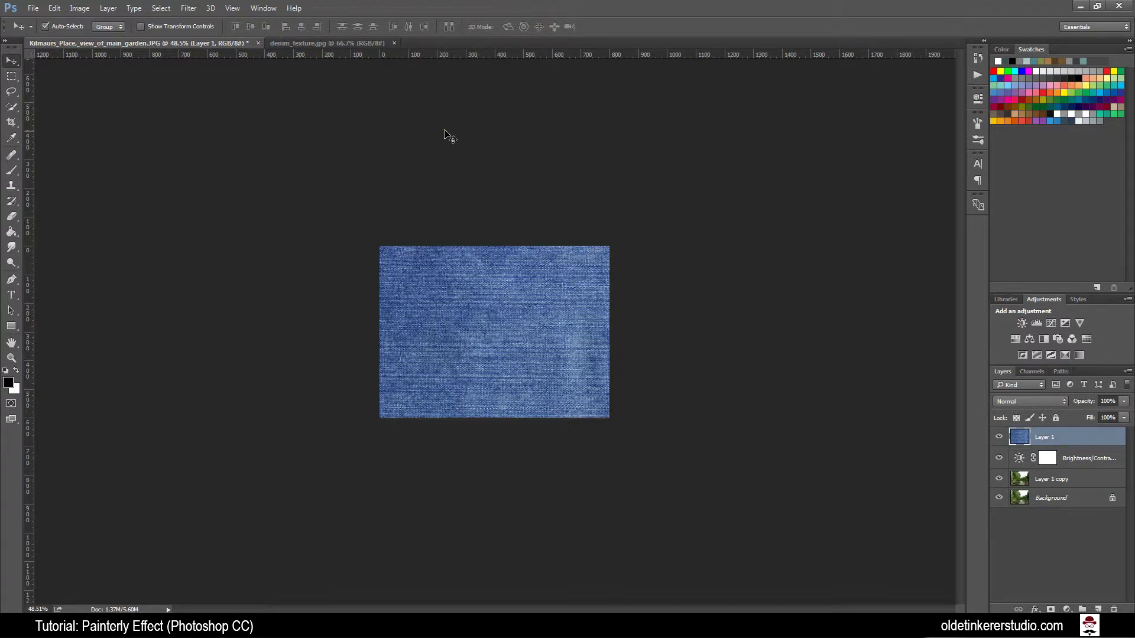
key(ctrl+1)
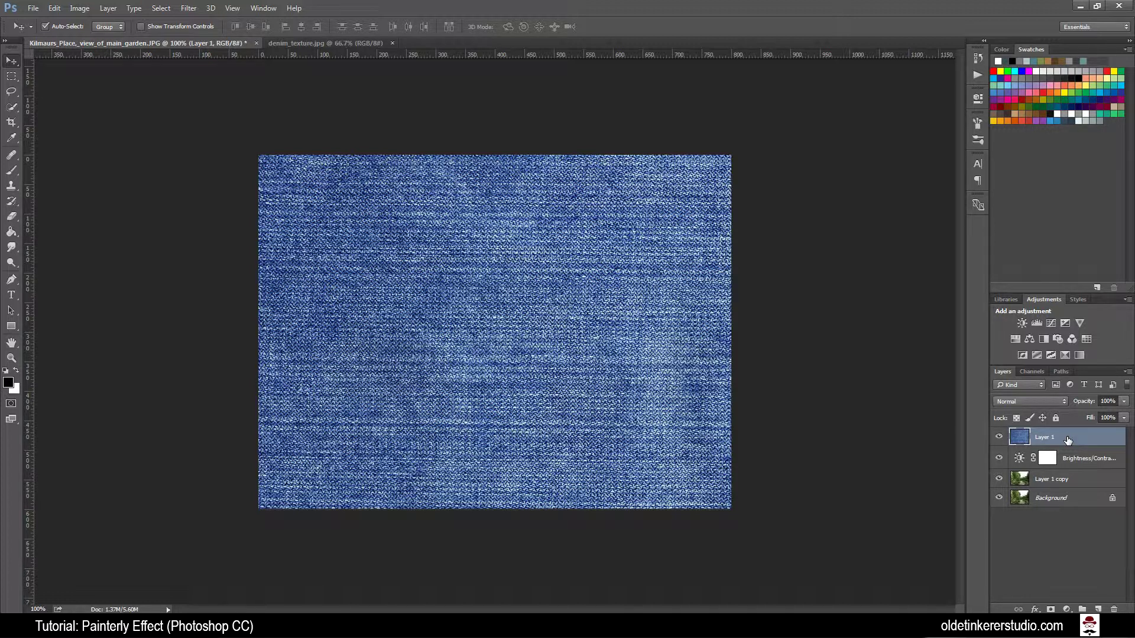
Step: Set the denim layer's blend mode to Screen and its Fill to 20%
click(1059, 402)
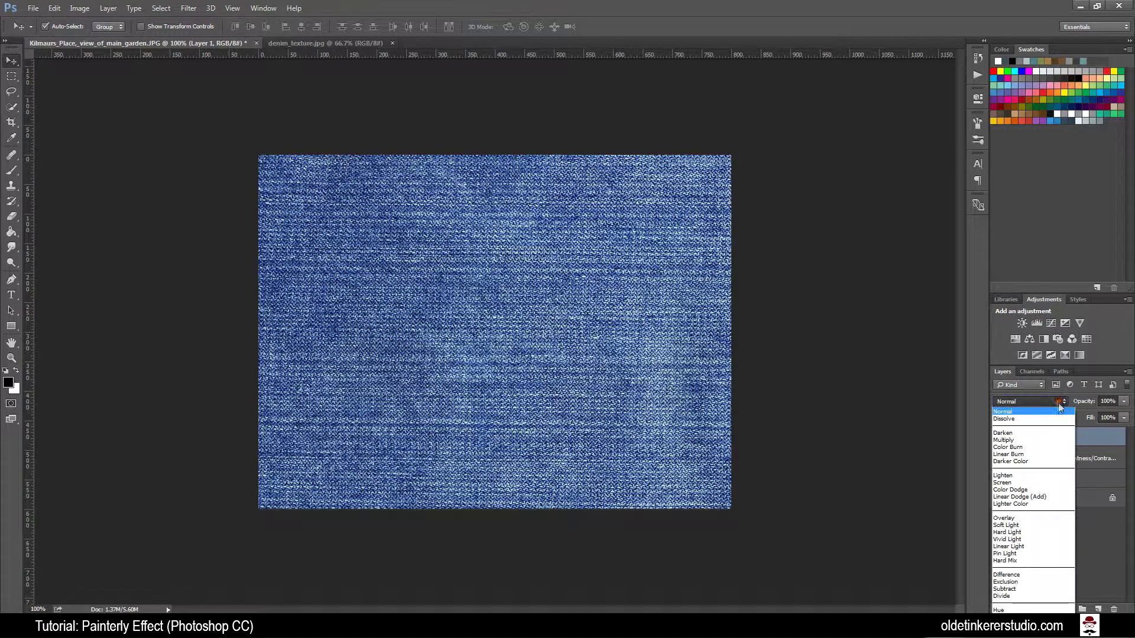
click(1008, 483)
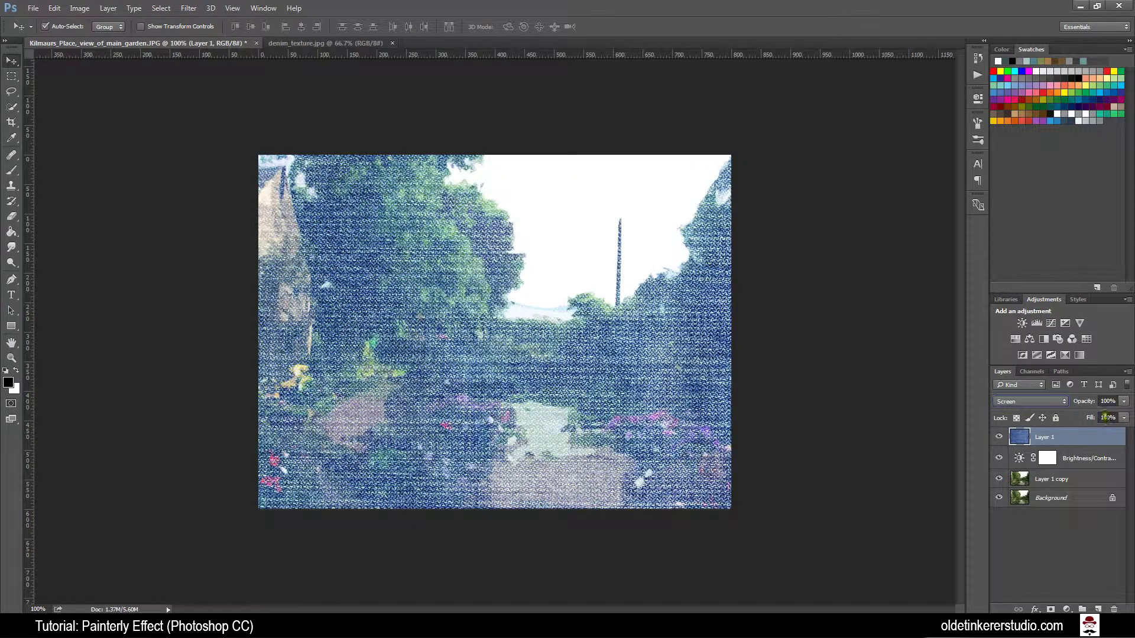
click(1090, 415)
text(20)
key(Return)
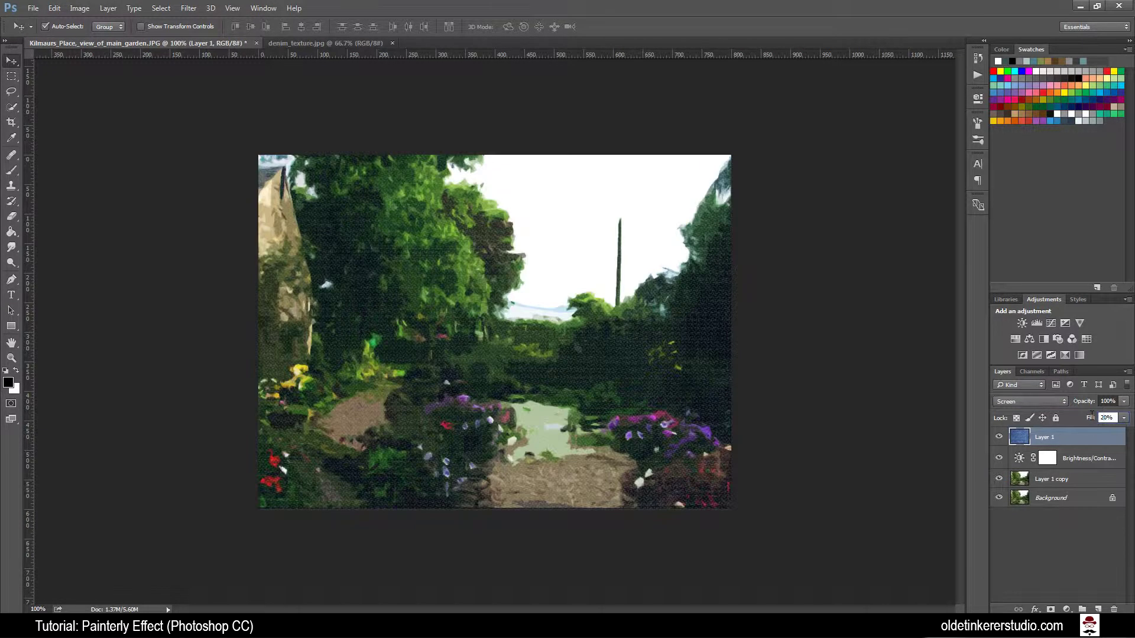